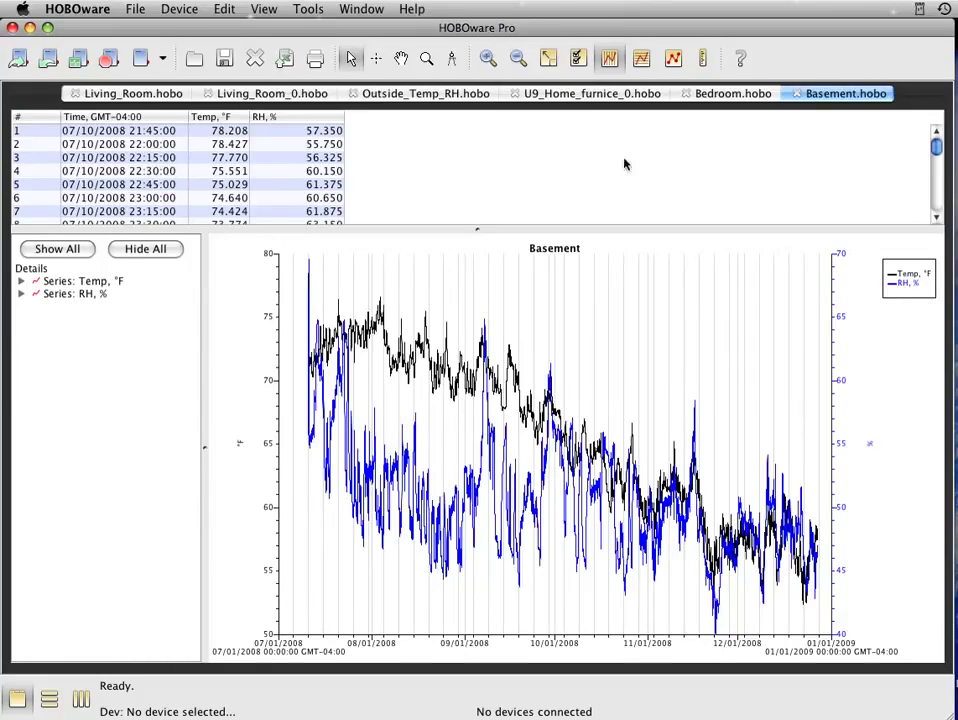
Copy the Temp series from Basement.hobo and paste it into the Living_Room.hobo graph.
click(601, 96)
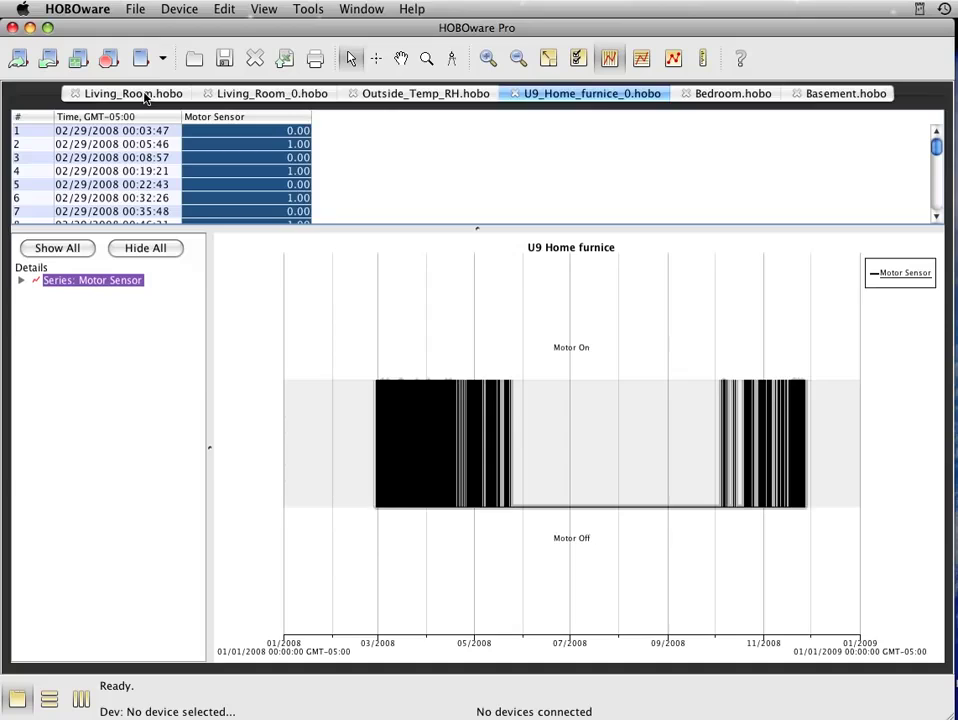
click(842, 93)
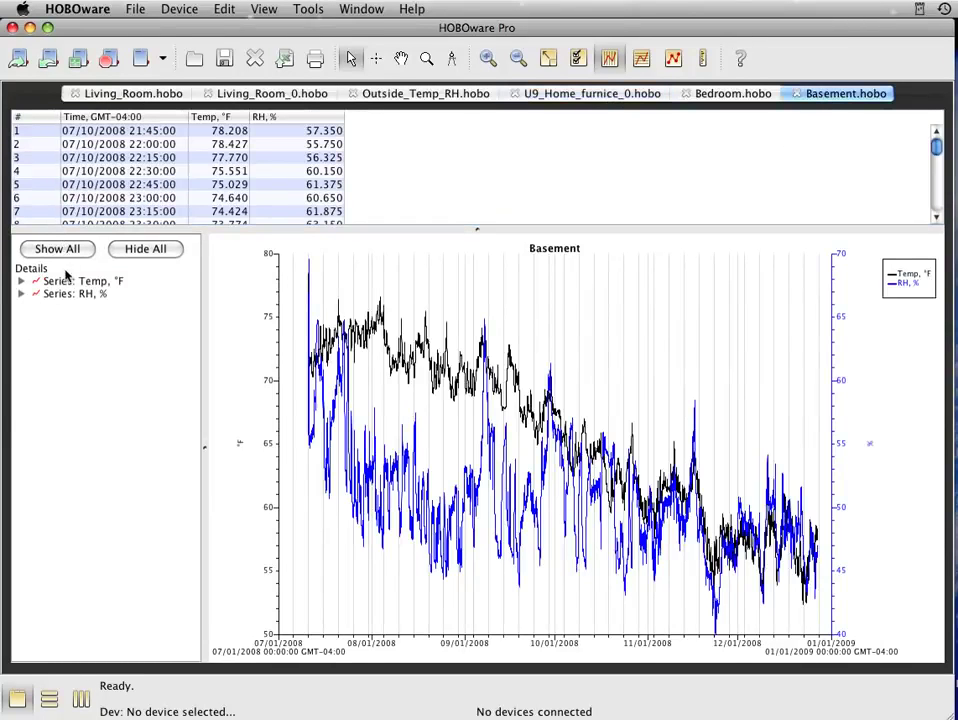
click(82, 281)
click(225, 9)
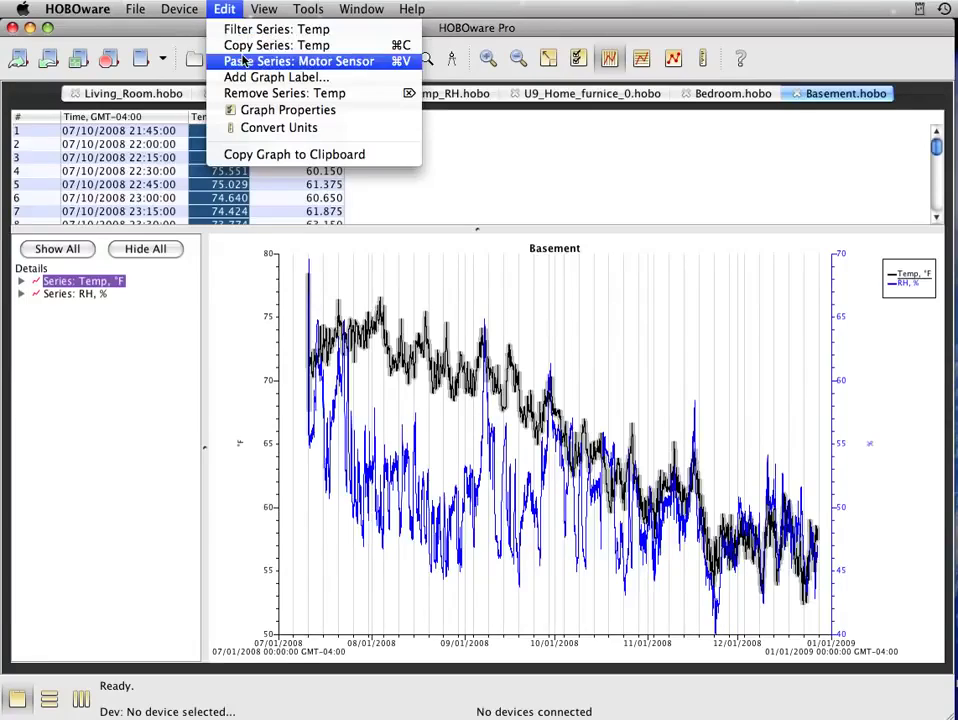
click(244, 47)
click(150, 93)
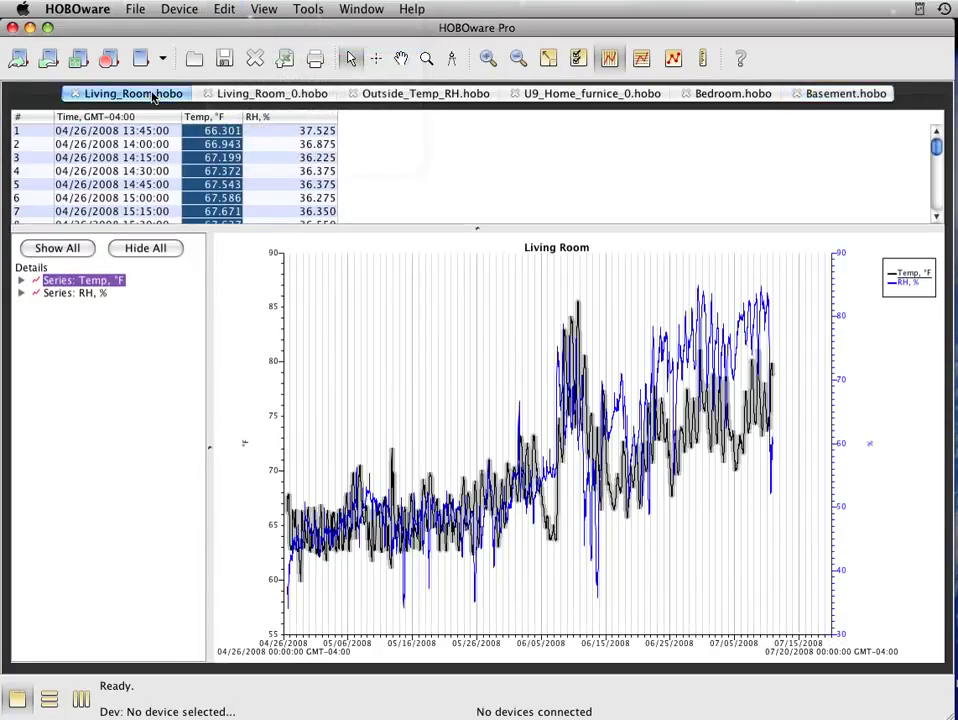
click(224, 9)
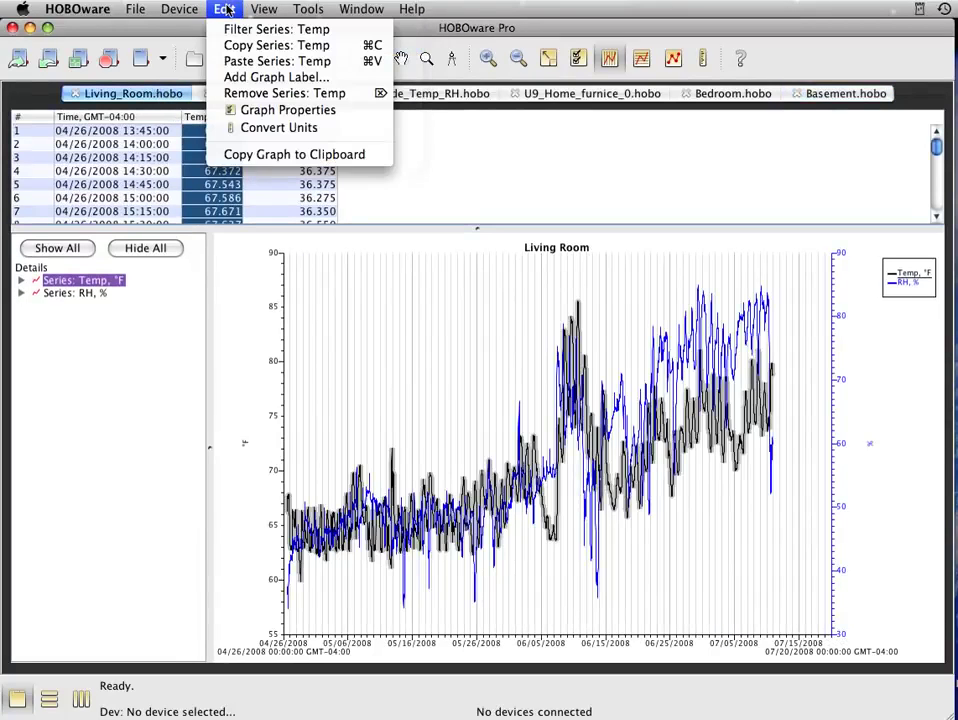
click(238, 62)
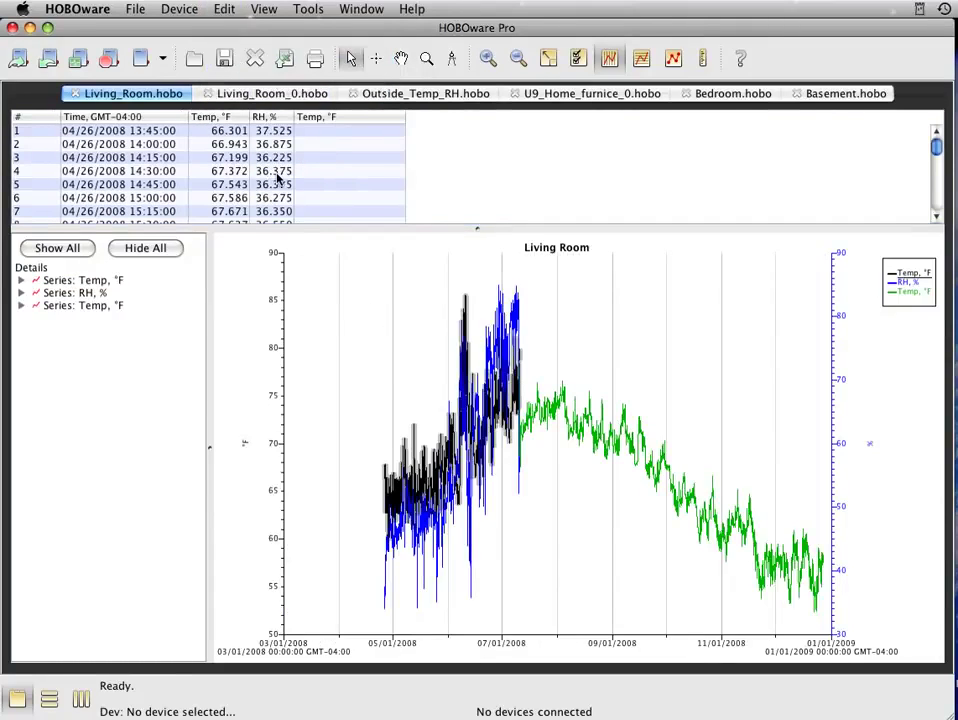
Copy the Temp series from Living_Room_0.hobo and paste it into the Living_Room.hobo graph.
click(230, 93)
click(224, 9)
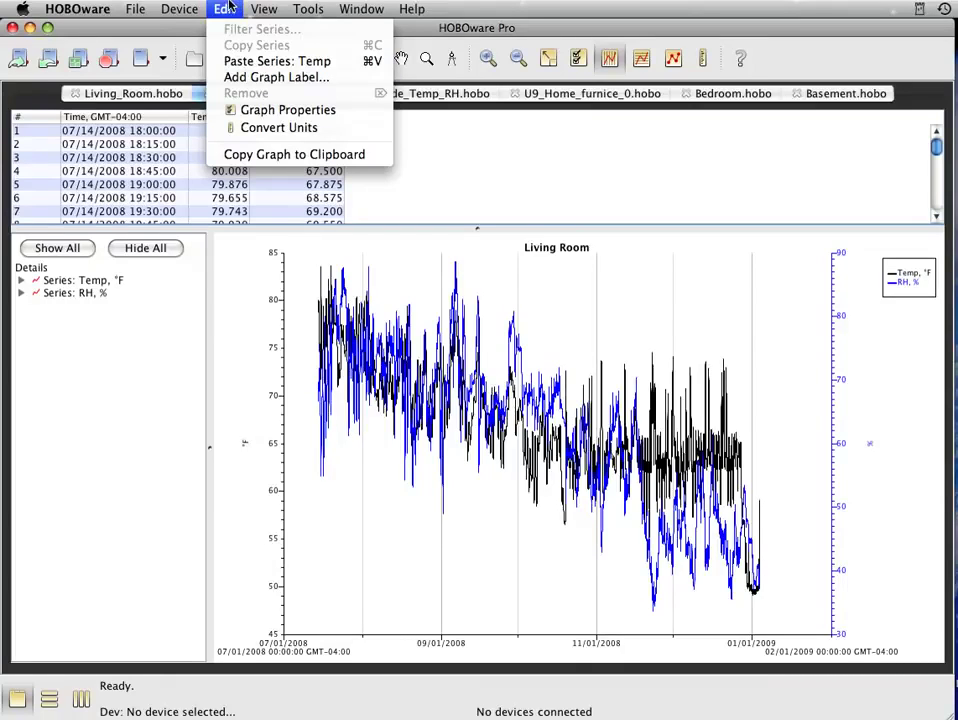
click(225, 12)
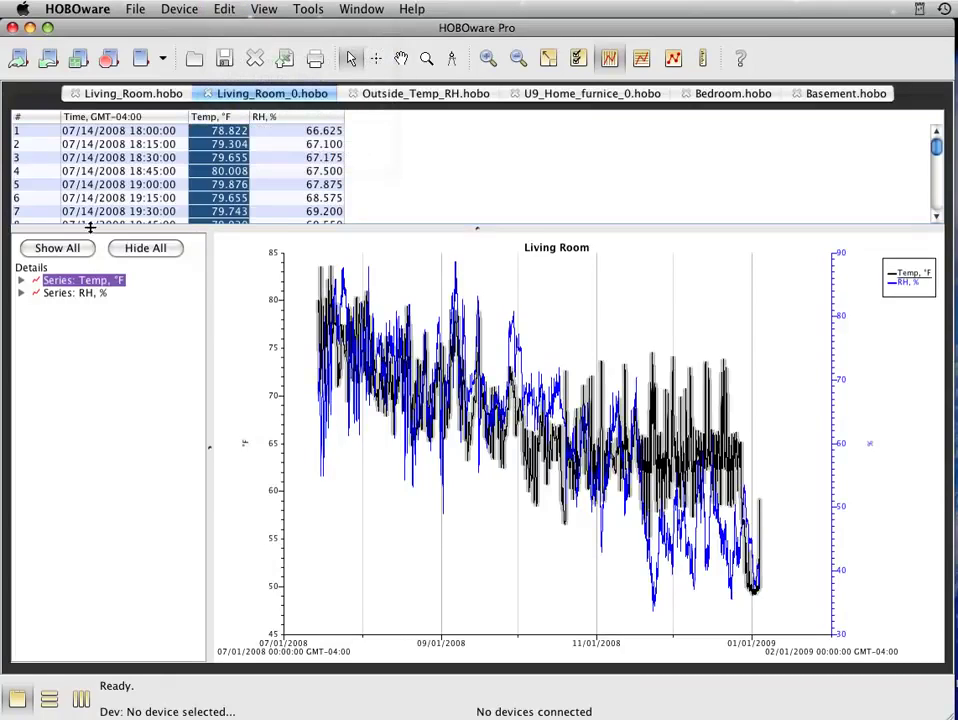
click(224, 10)
click(228, 45)
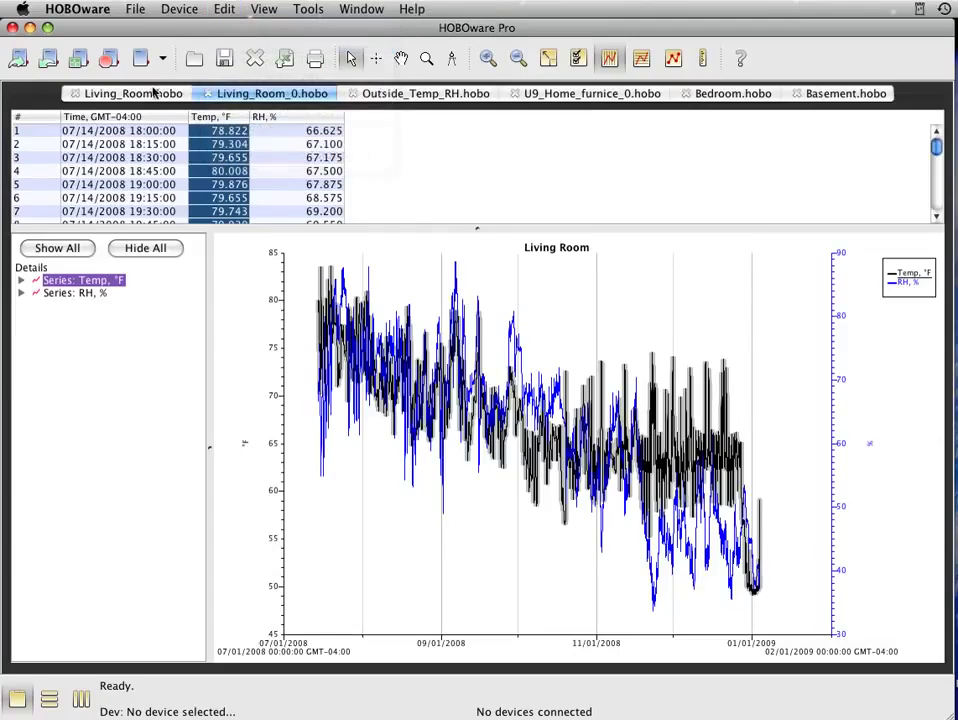
click(140, 94)
click(220, 10)
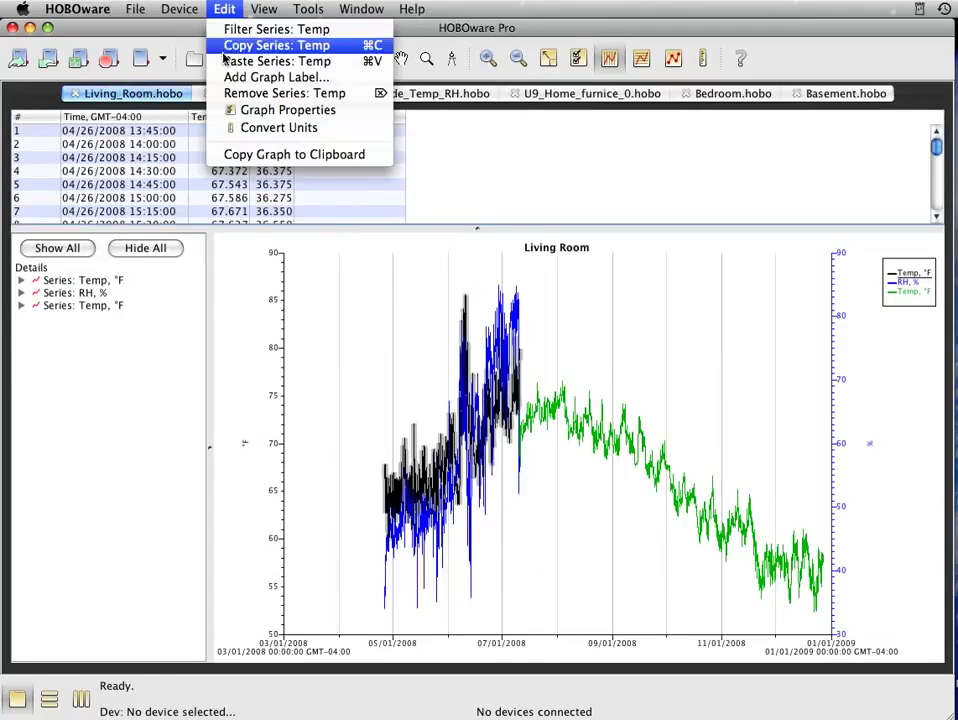
click(260, 61)
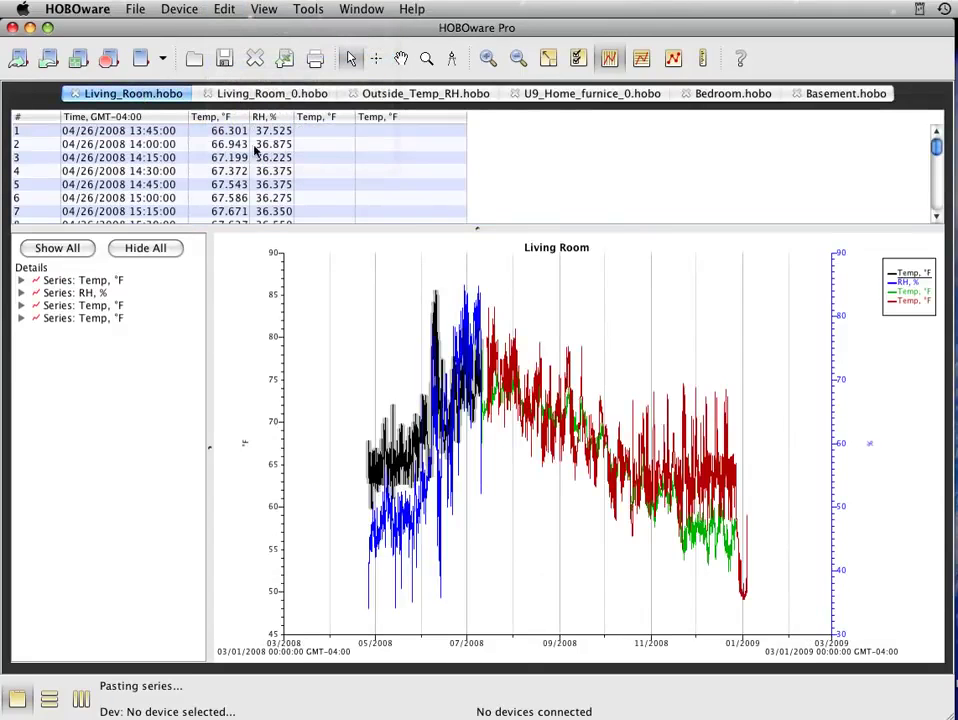
Remove the RH series from the Living_Room.hobo graph.
click(80, 293)
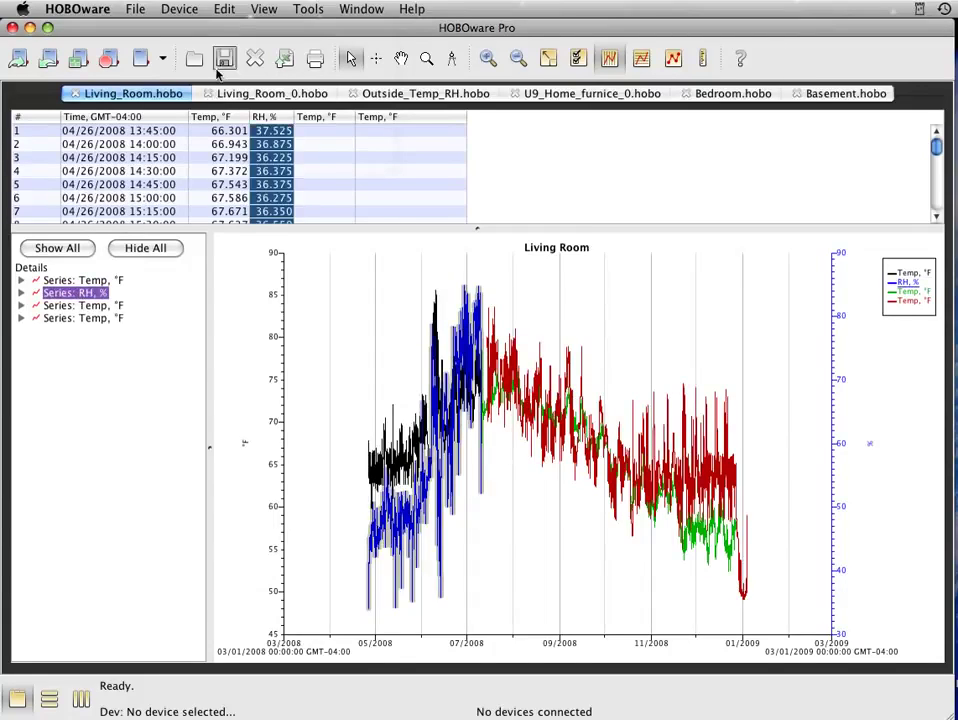
click(224, 9)
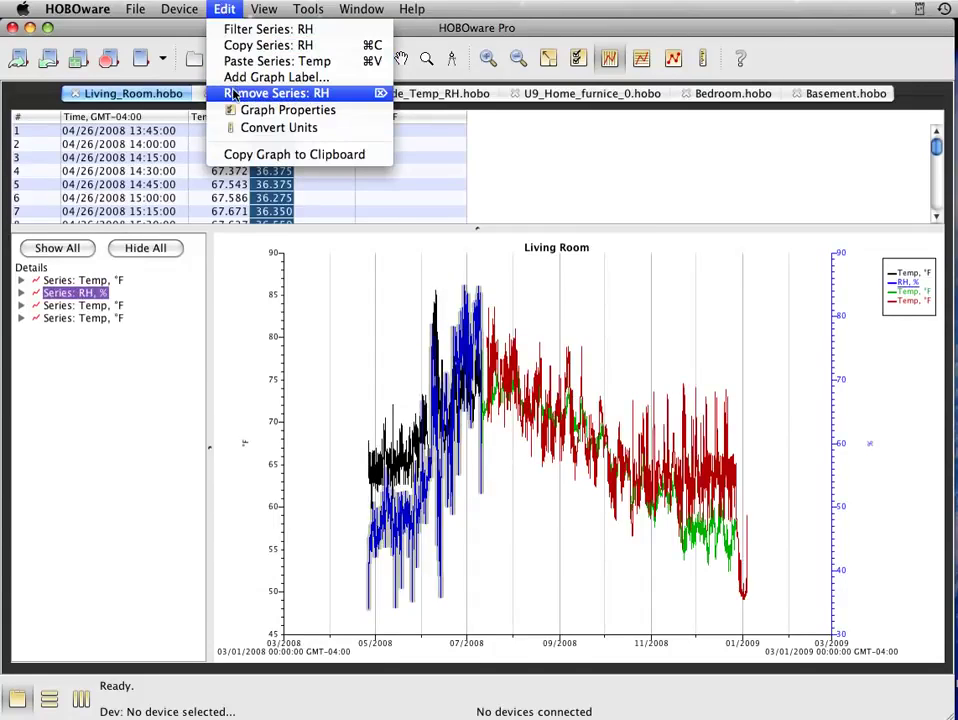
click(233, 94)
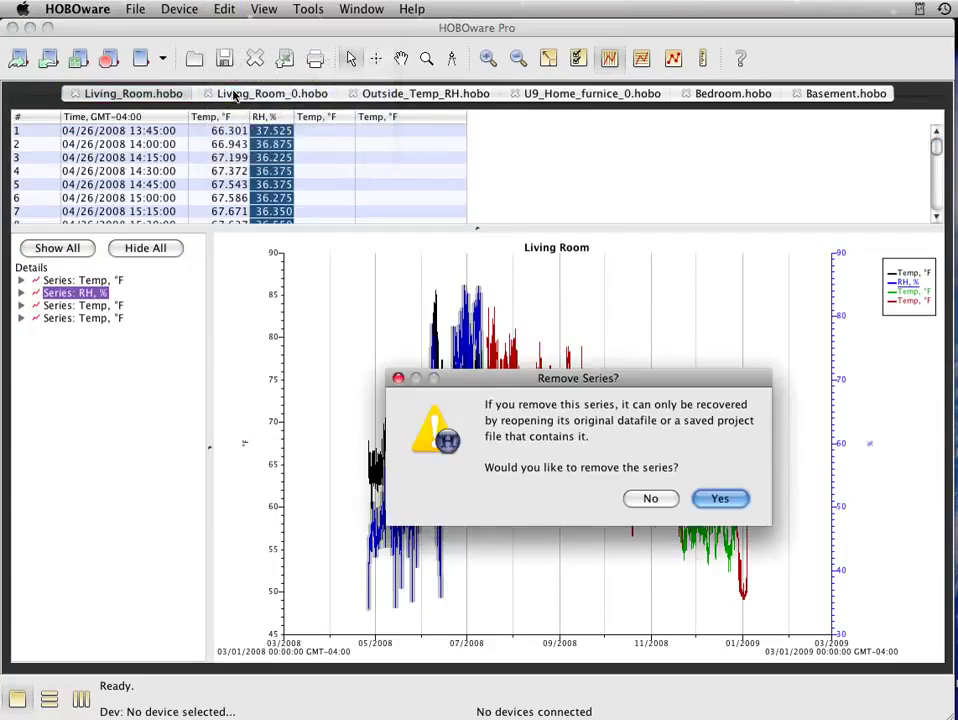
click(718, 499)
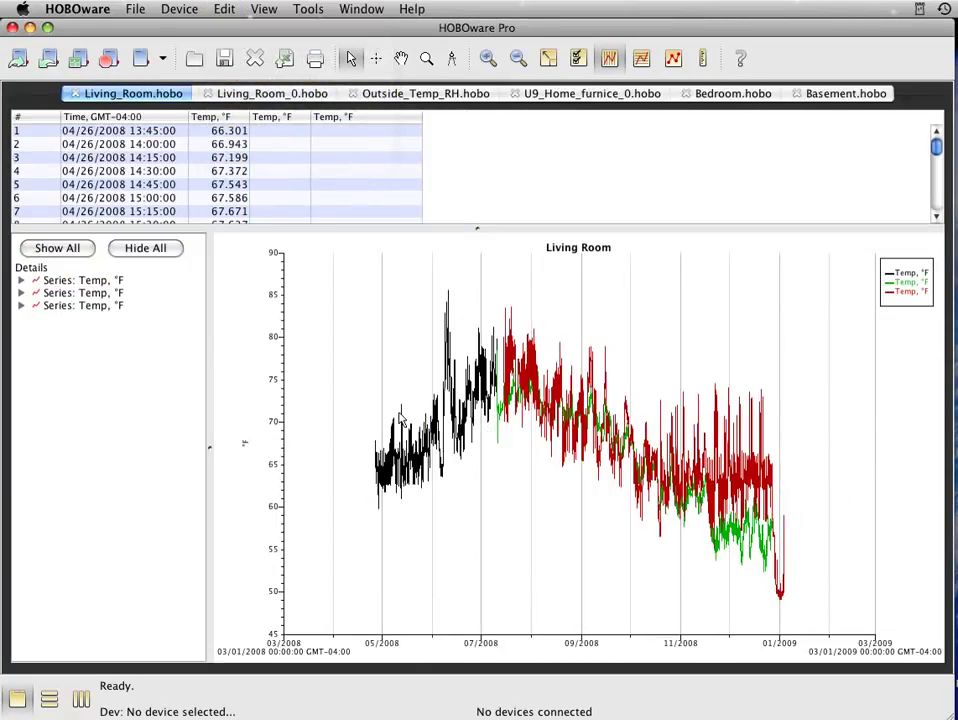
Change the description of the green Temp series in the Living Room graph to "Living".
click(500, 411)
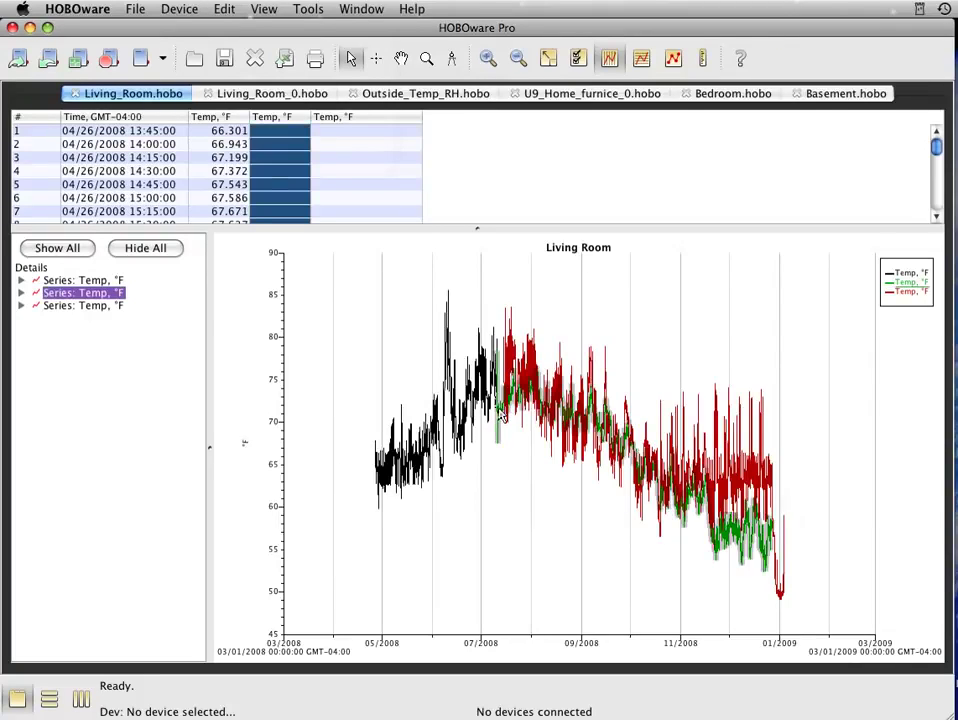
double_click(502, 418)
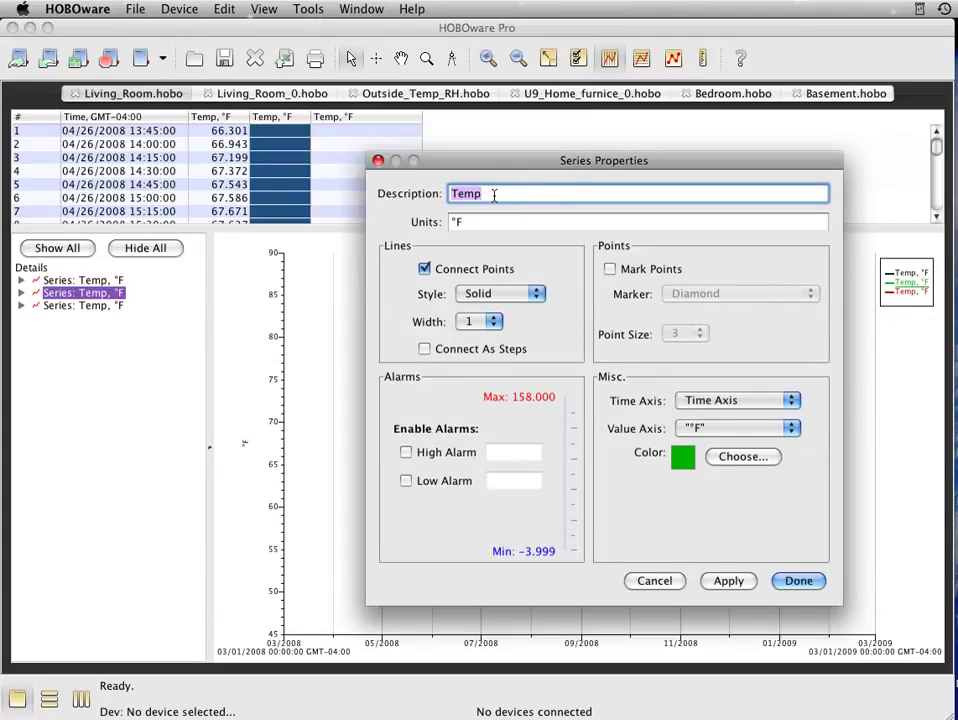
text(Liv)
key(BackSpace)
key(BackSpace)
text(iving)
key(Return)
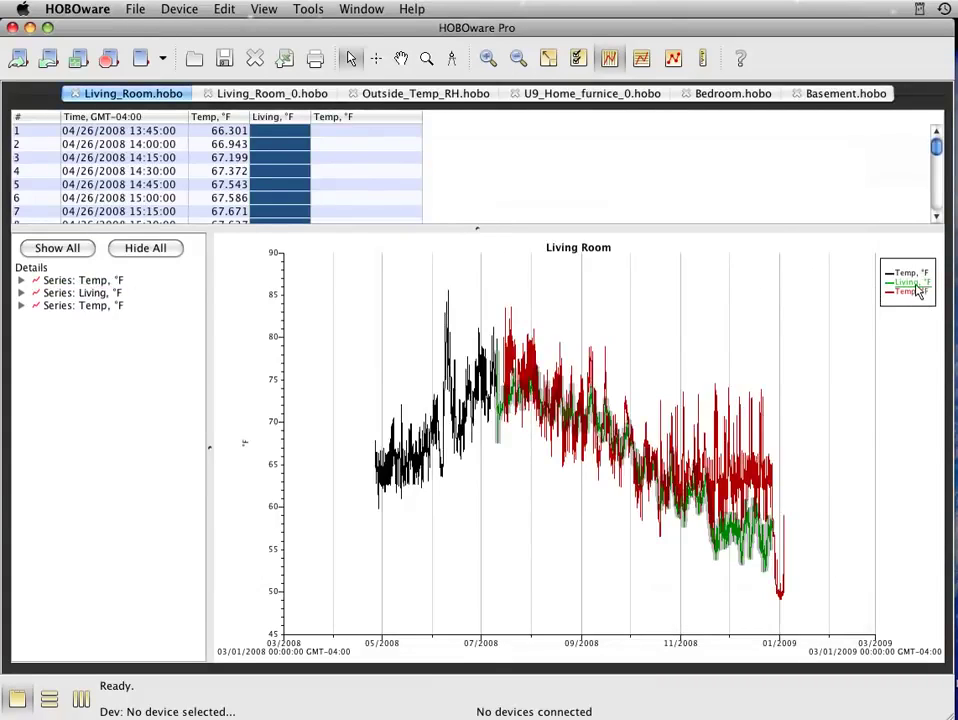
Copy the Temp series from Outside_Temp_RH.hobo and paste it into the Living_Room.hobo graph.
click(372, 92)
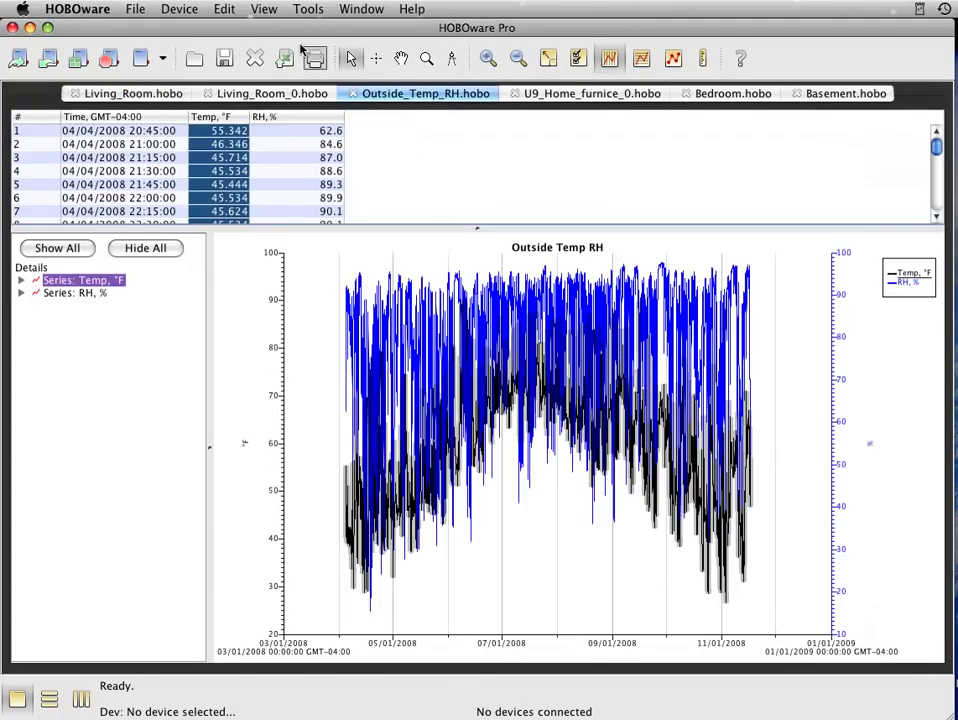
click(224, 9)
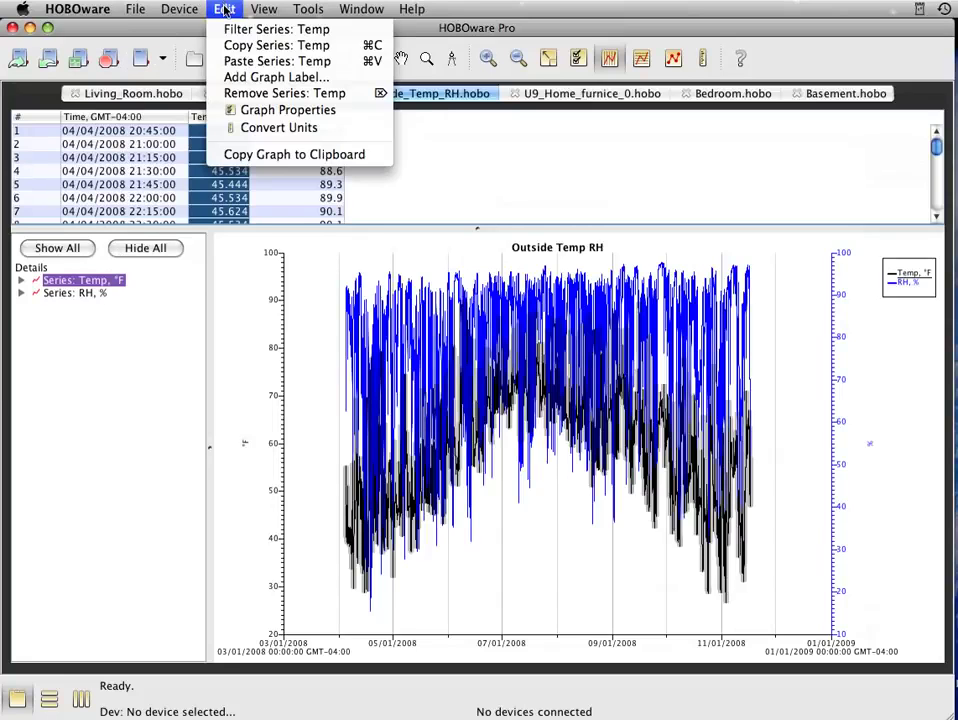
click(231, 46)
click(166, 99)
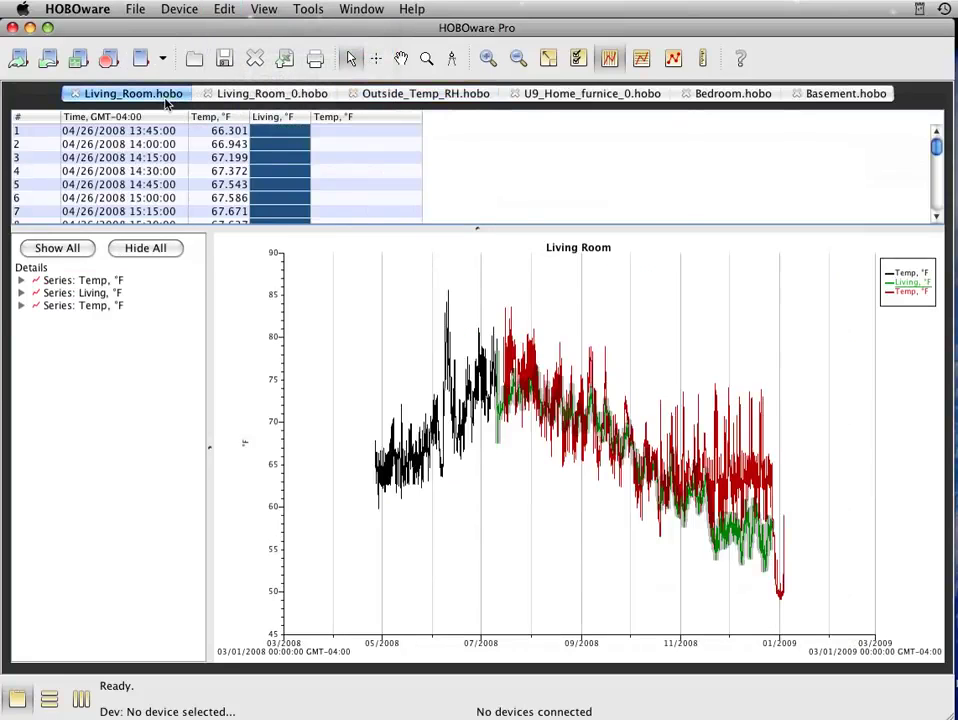
click(225, 10)
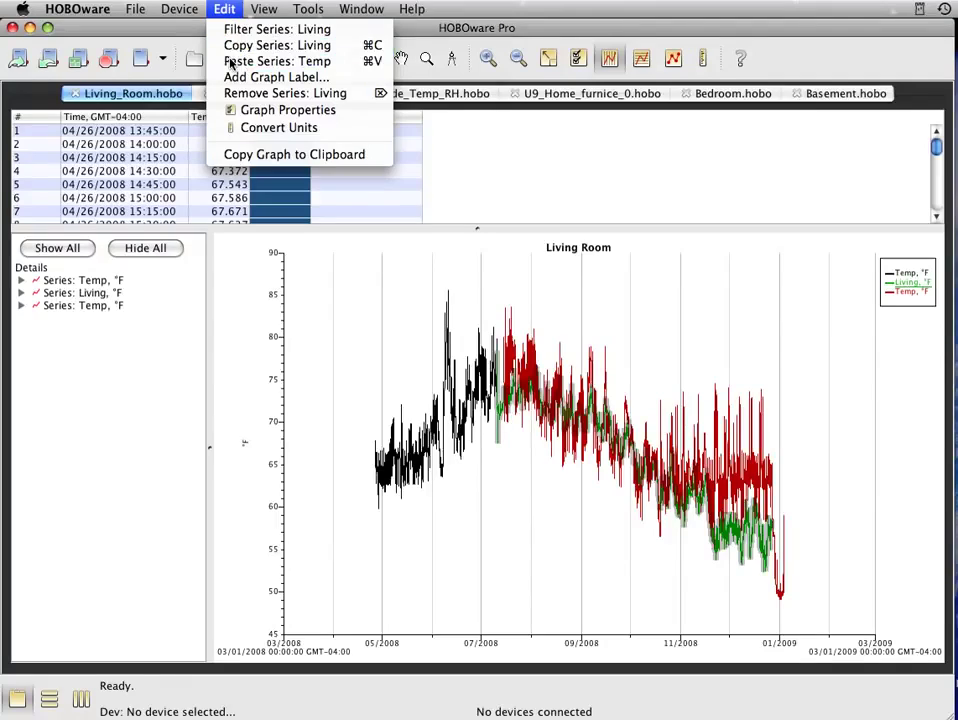
click(231, 61)
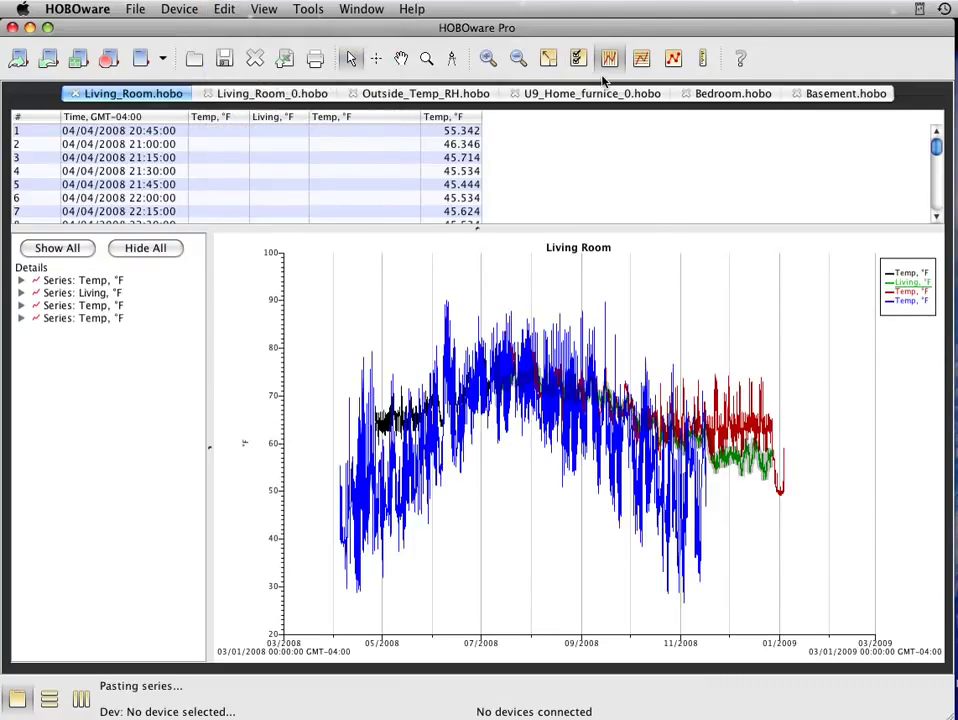
Copy the Motor Sensor series from U9_Home_furnice_0.hobo and paste it into the Living_Room.hobo graph.
click(553, 94)
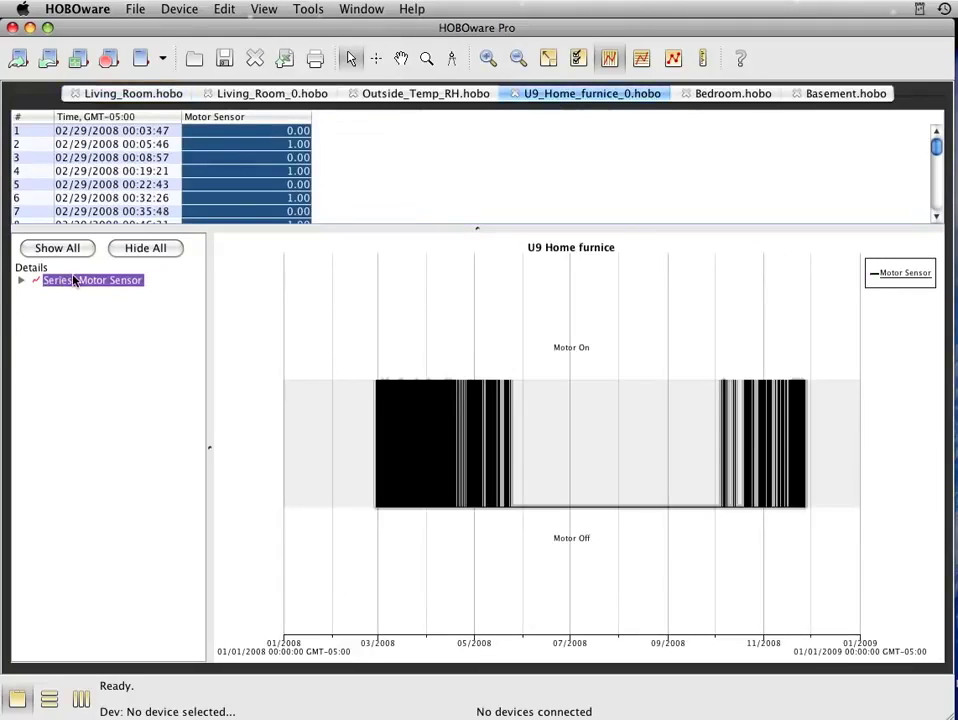
click(224, 9)
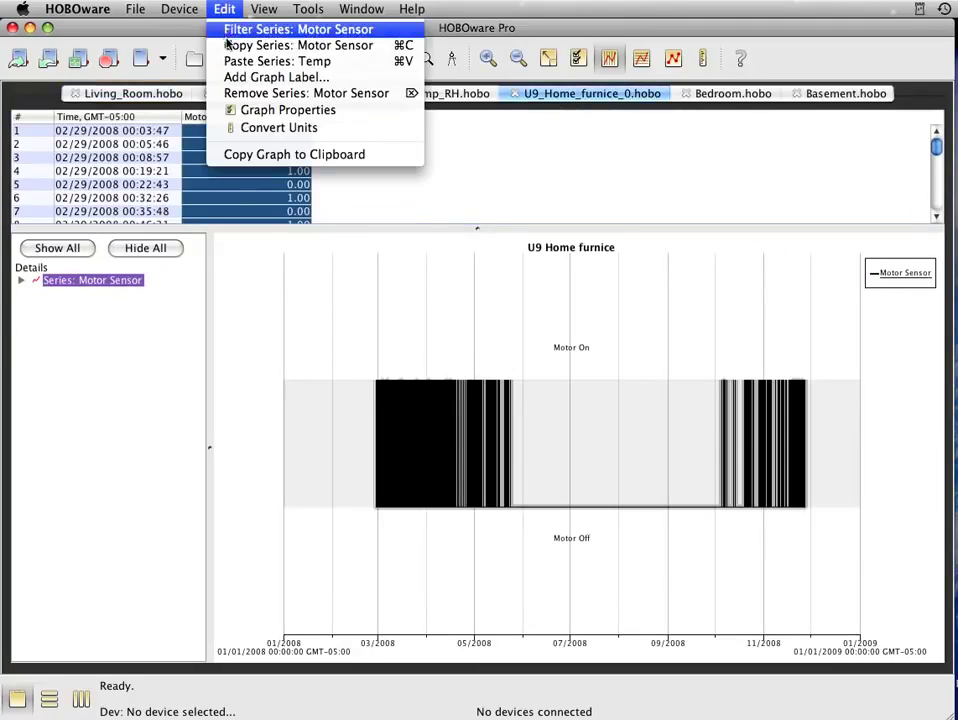
click(228, 46)
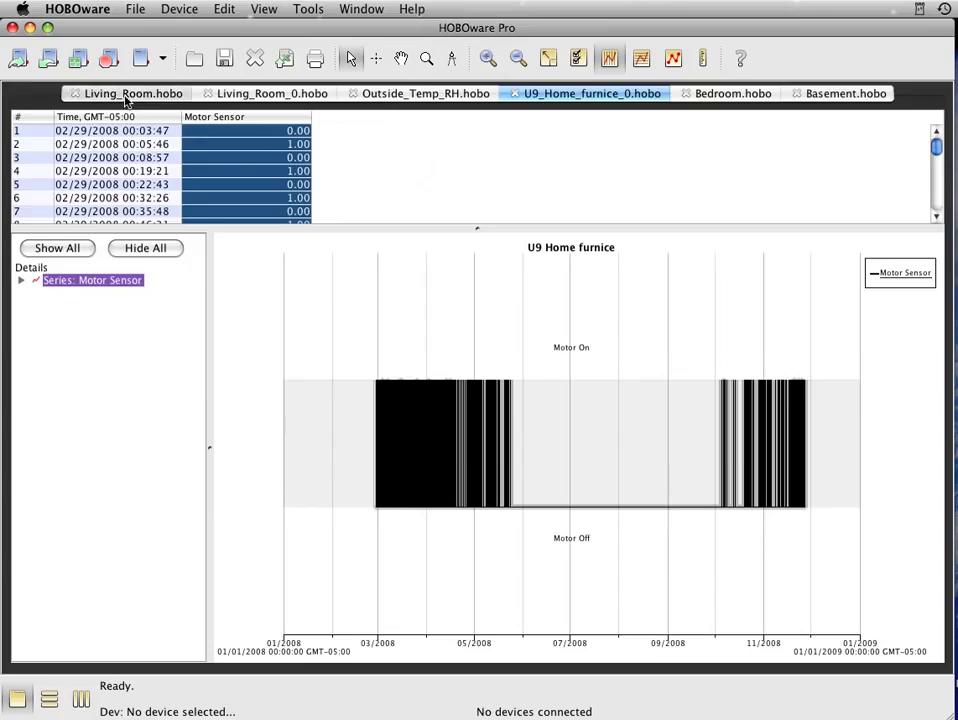
click(126, 96)
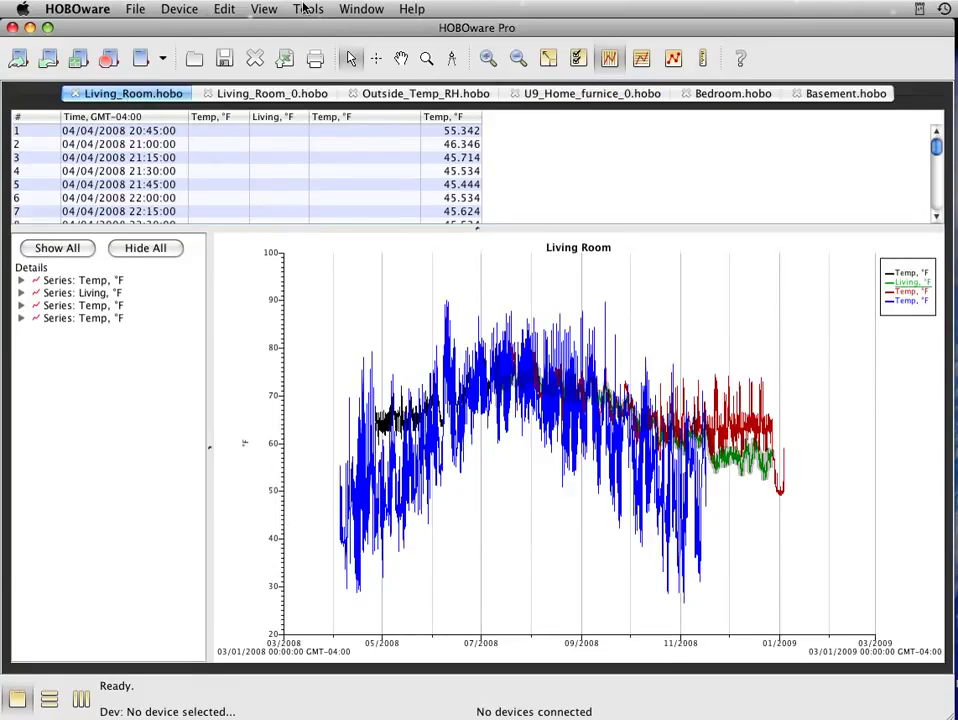
click(255, 10)
mouse_move(224, 9)
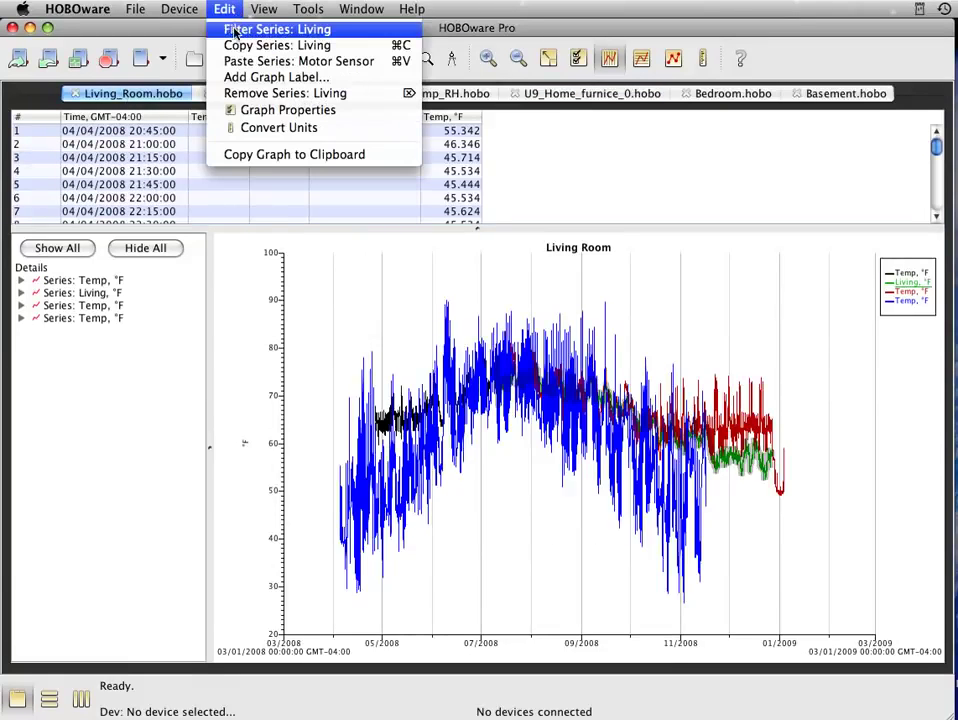
click(232, 62)
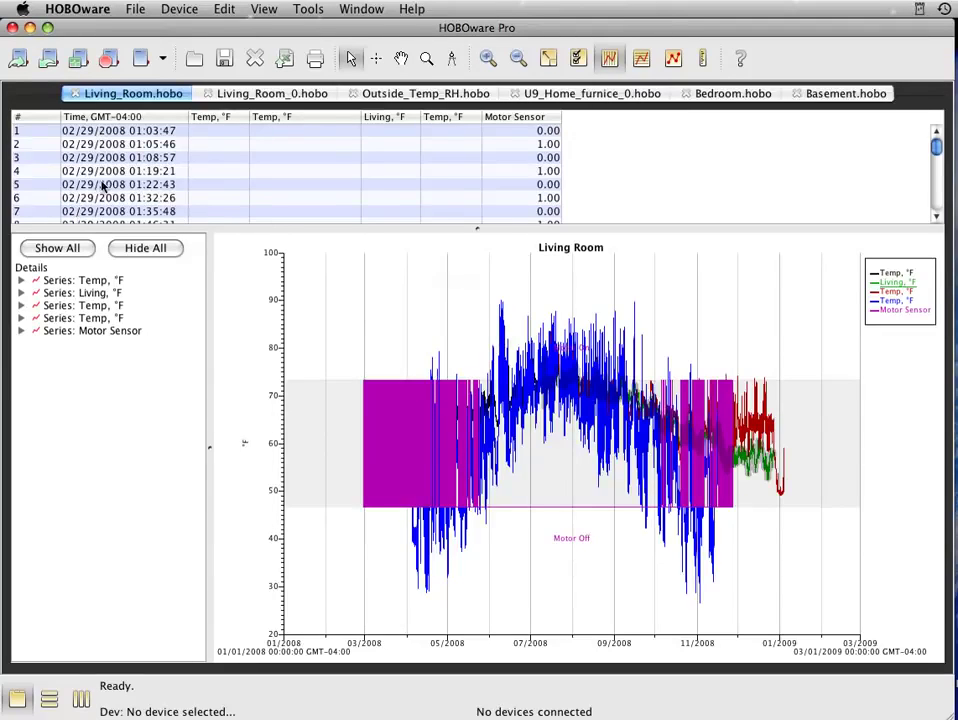
Enlarge the data table area and place the graph crosshair at 10/22/2008 17:00:00 to examine the combined readings from that time on.
drag(476, 231, 485, 455)
scroll(440, 267, down, 15)
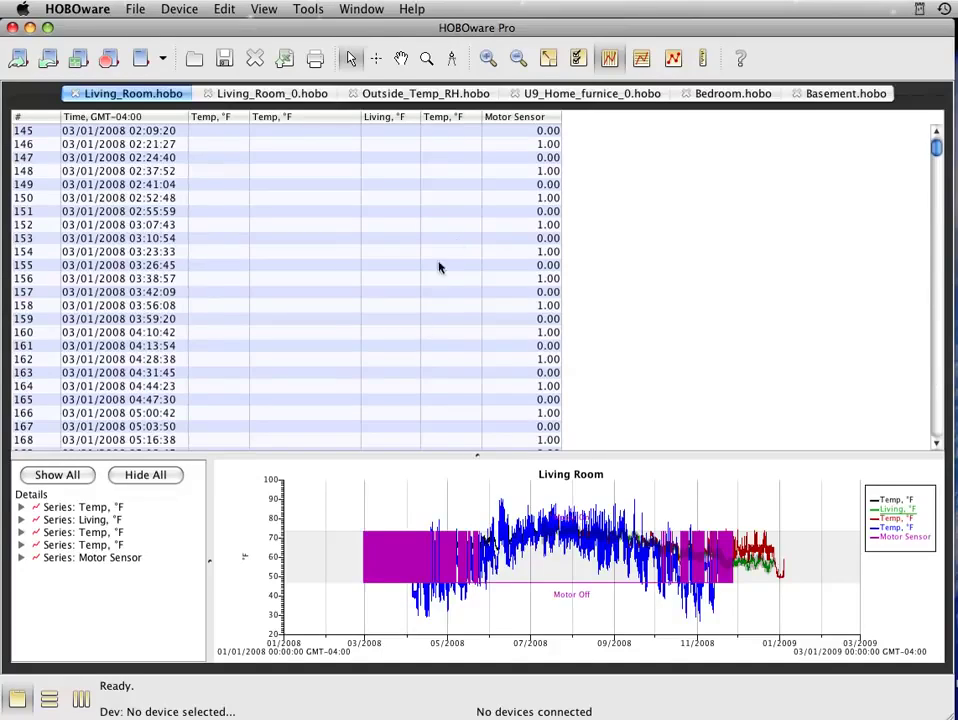
click(376, 58)
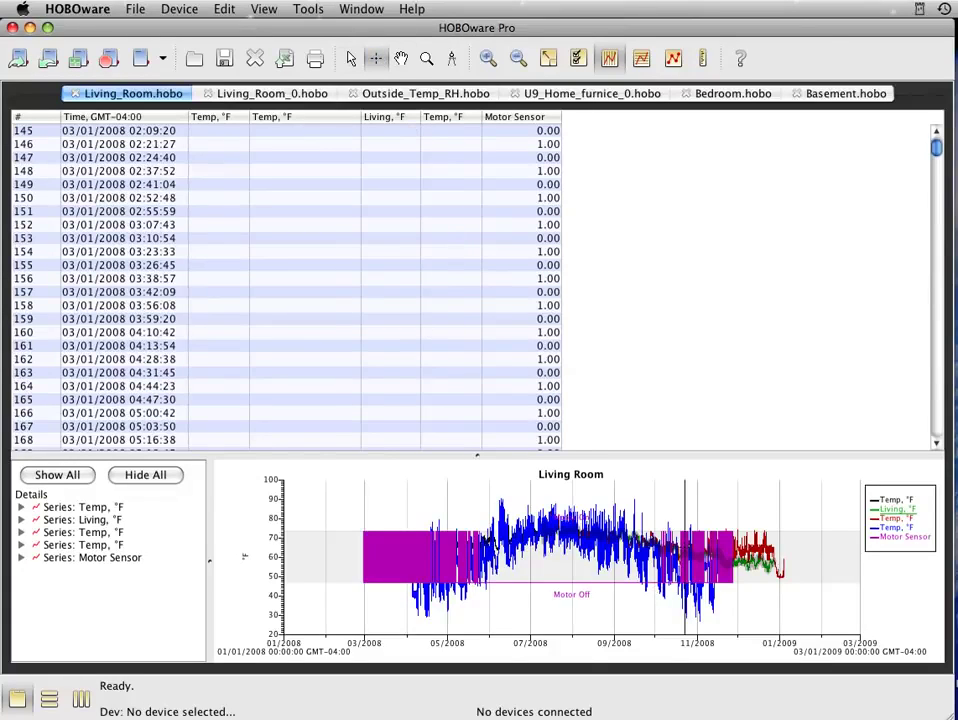
click(683, 560)
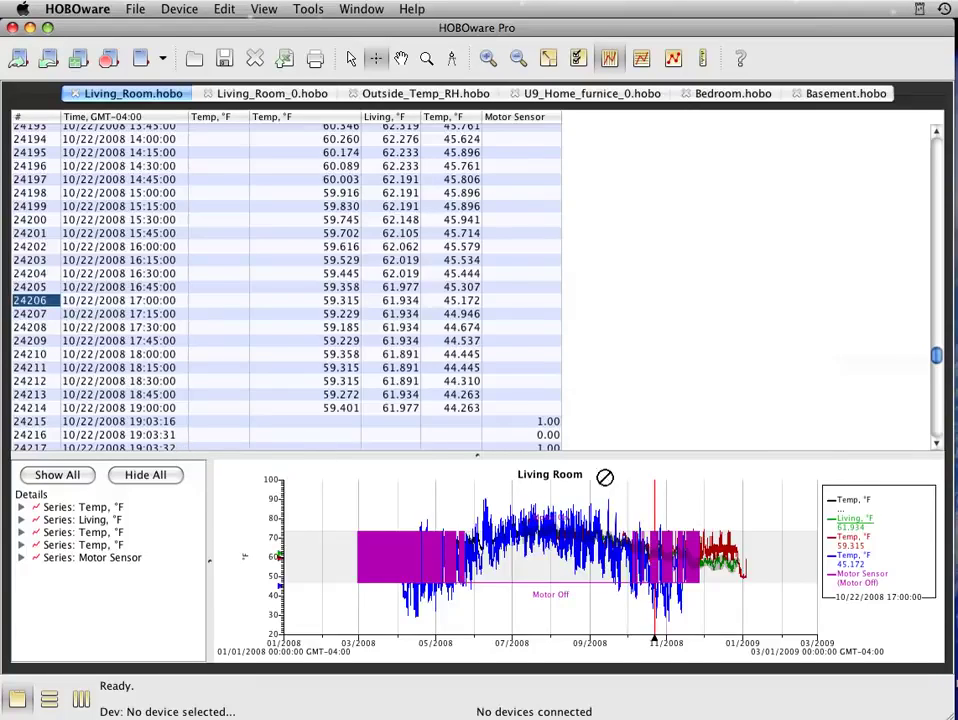
click(937, 443)
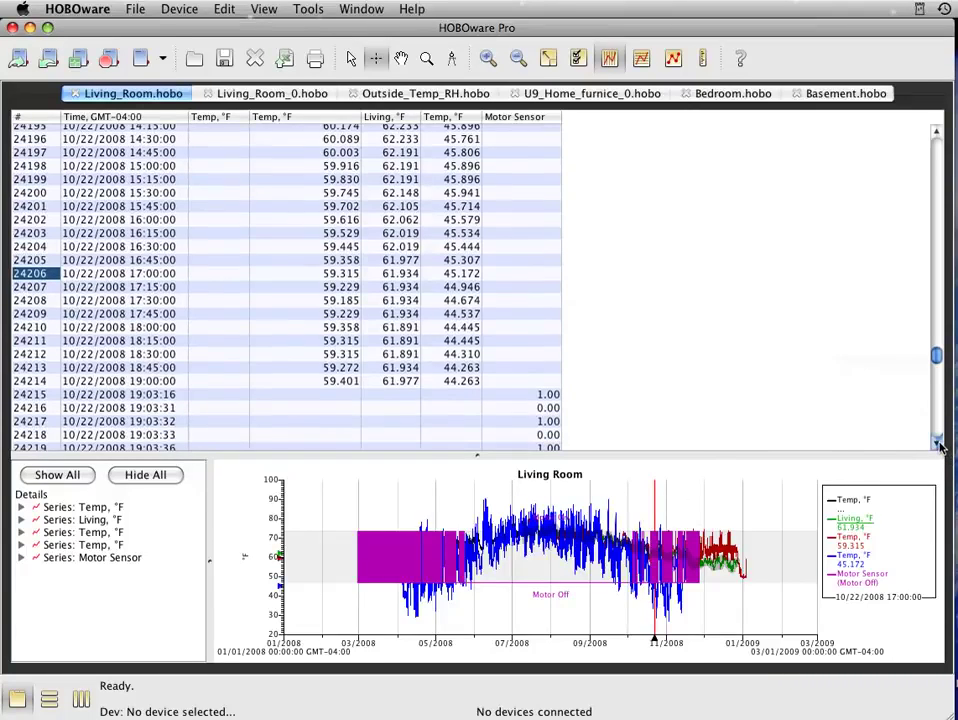
click(937, 443)
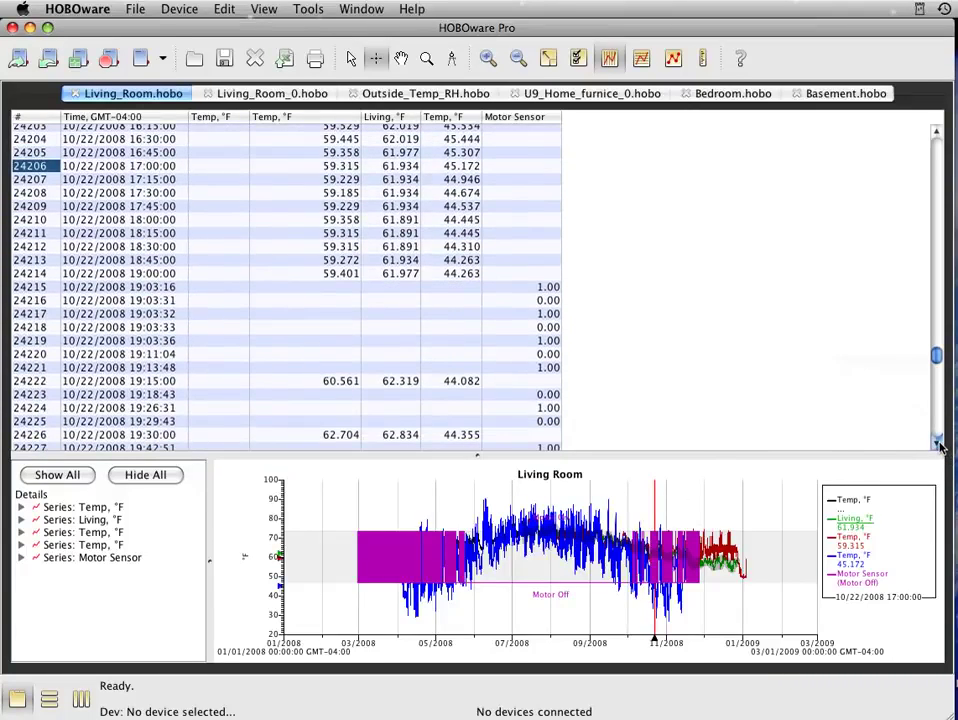
click(937, 443)
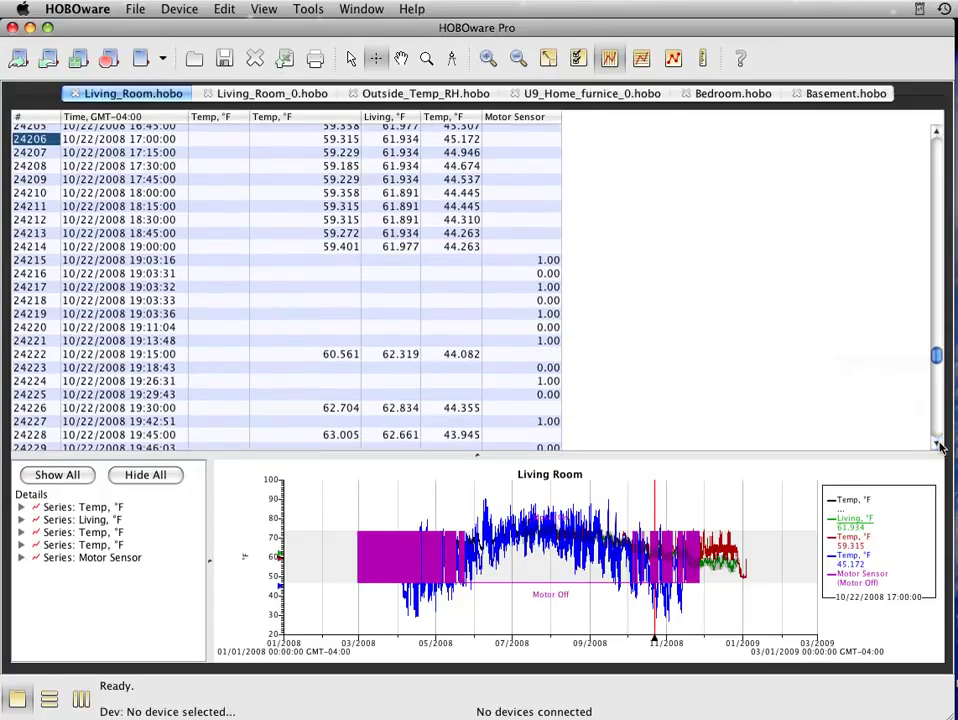
Examine the data table rows from 10/22/2008 19:00:00 to 19:15:00, comparing the logged temperature times with the motor sensor event times between them.
click(937, 443)
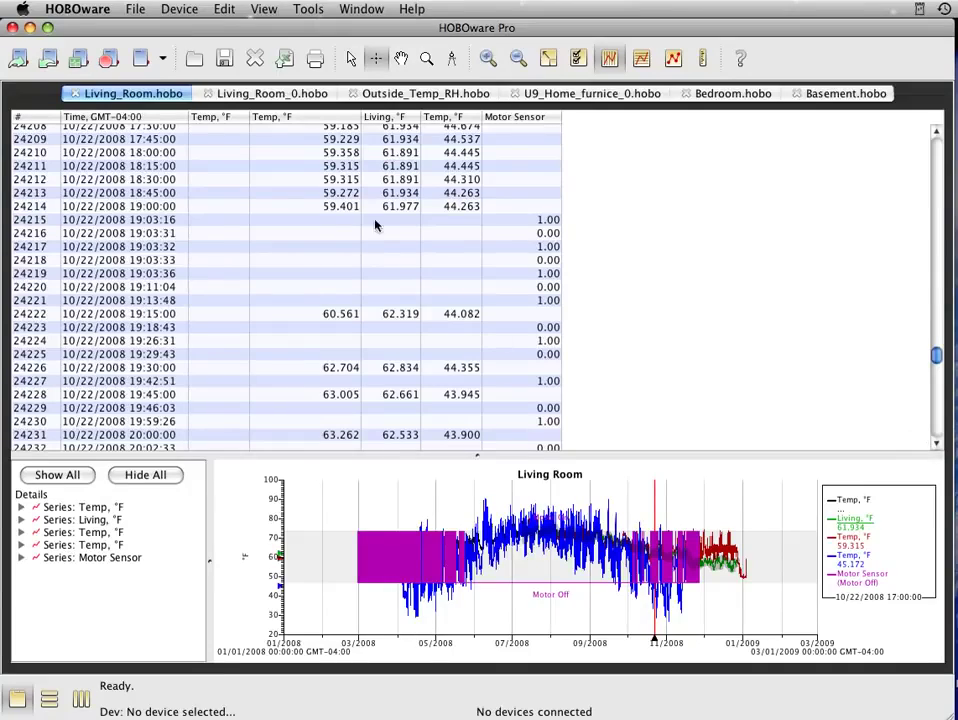
click(24, 206)
click(140, 206)
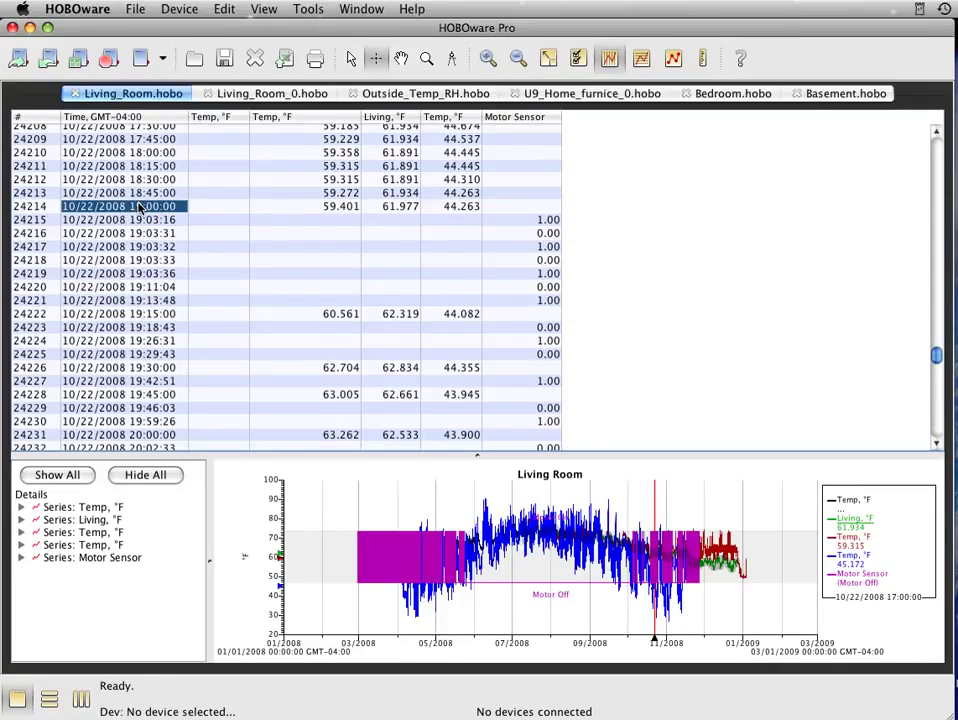
click(165, 315)
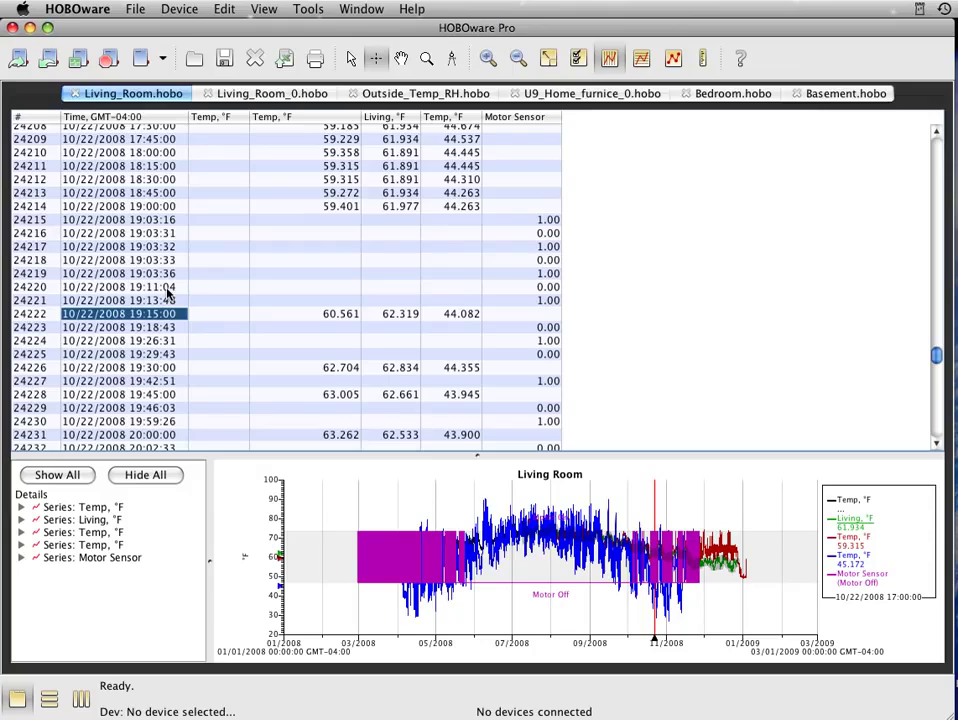
click(147, 300)
click(150, 287)
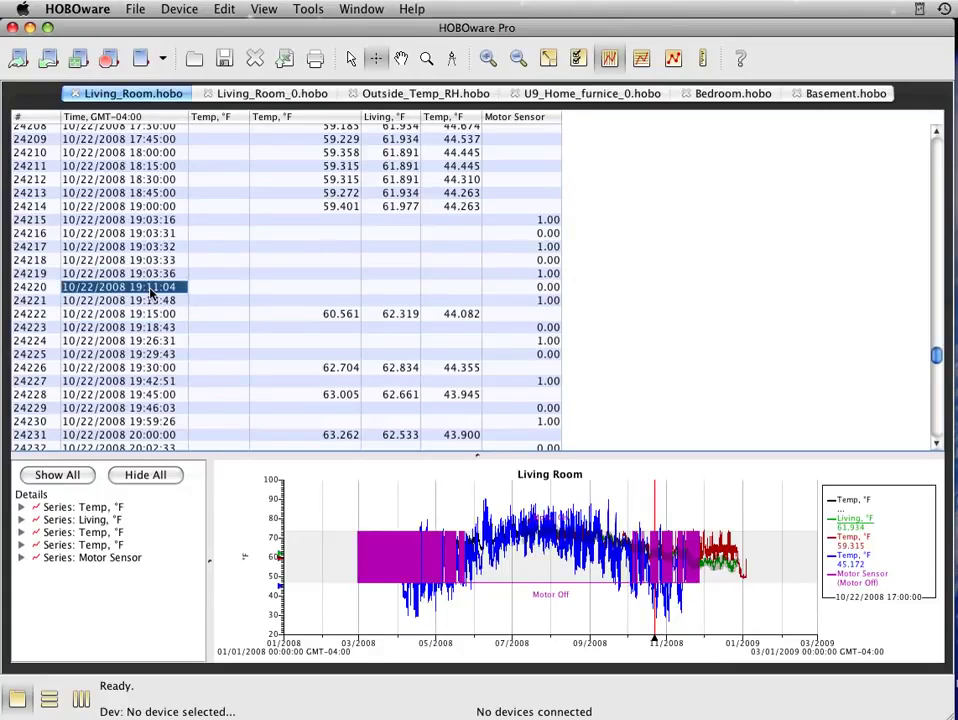
click(153, 273)
click(154, 264)
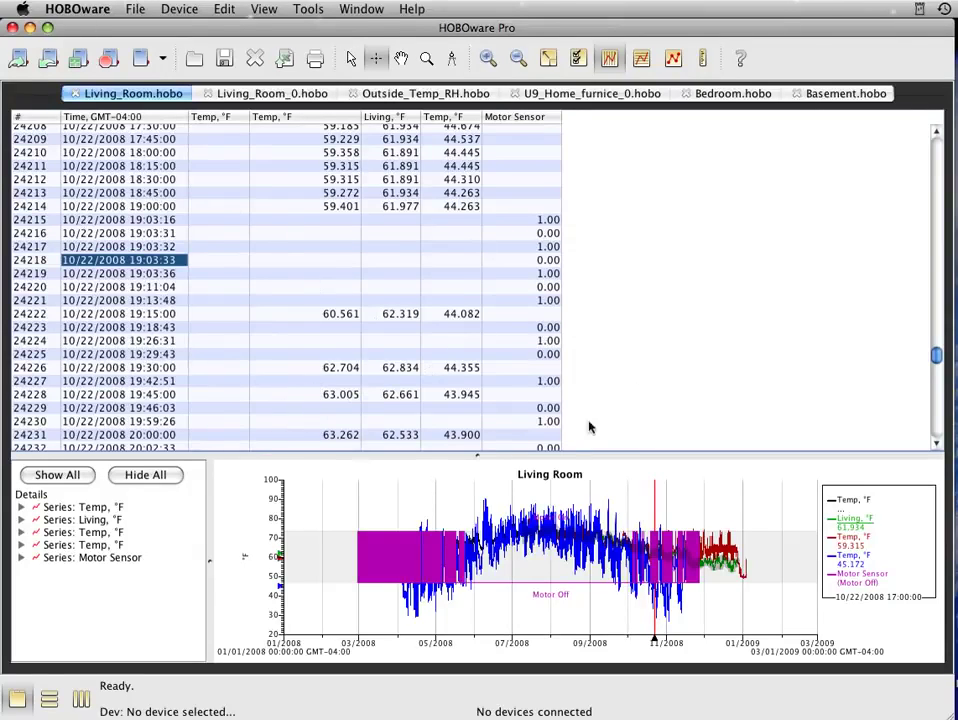
Enlarge the graph area and change the graph title to "Heating Project".
drag(475, 452, 490, 191)
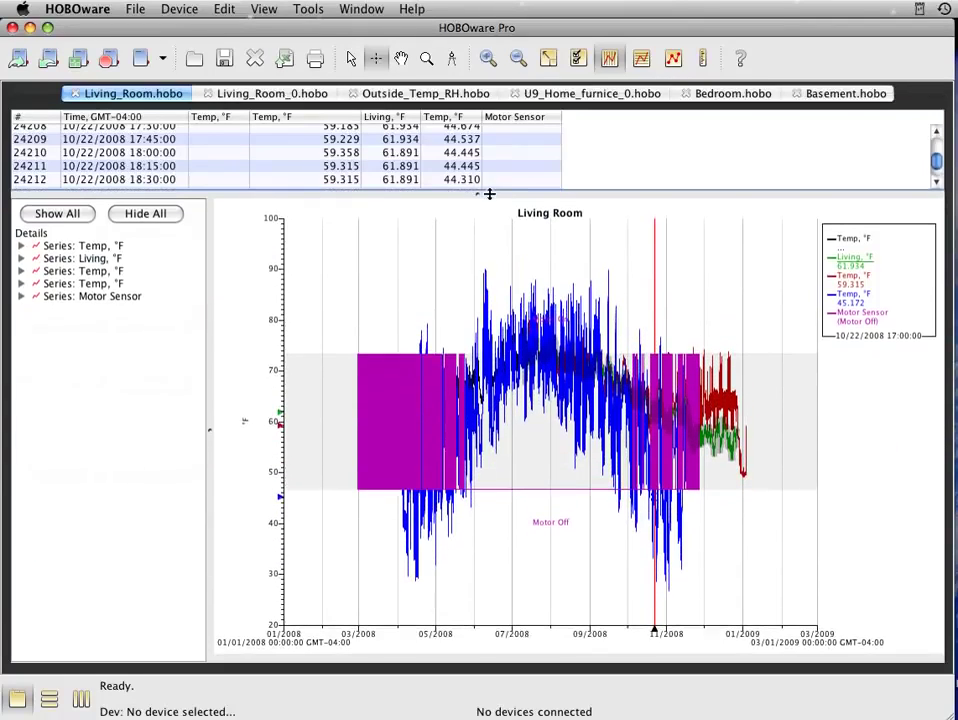
click(351, 59)
click(536, 219)
double_click(536, 219)
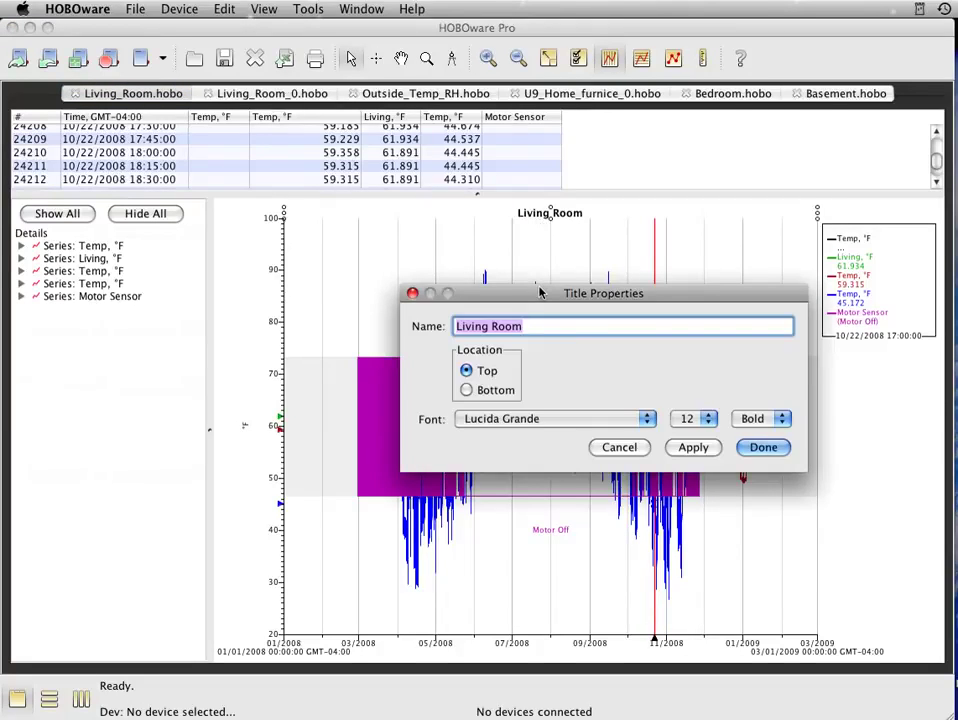
text(Heating Pr)
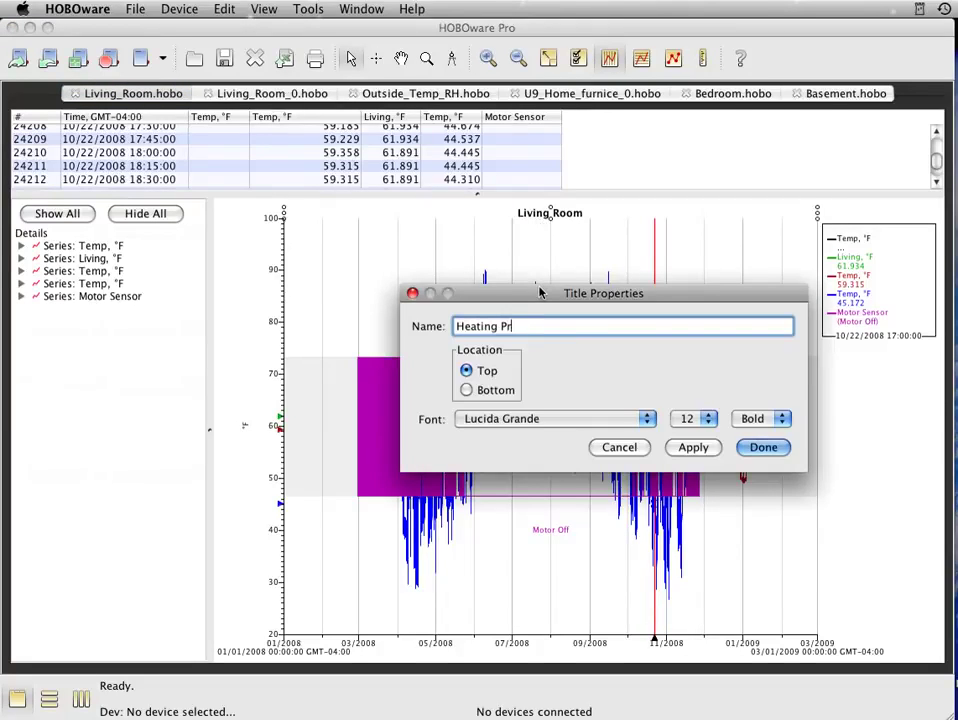
text(oject)
key(Return)
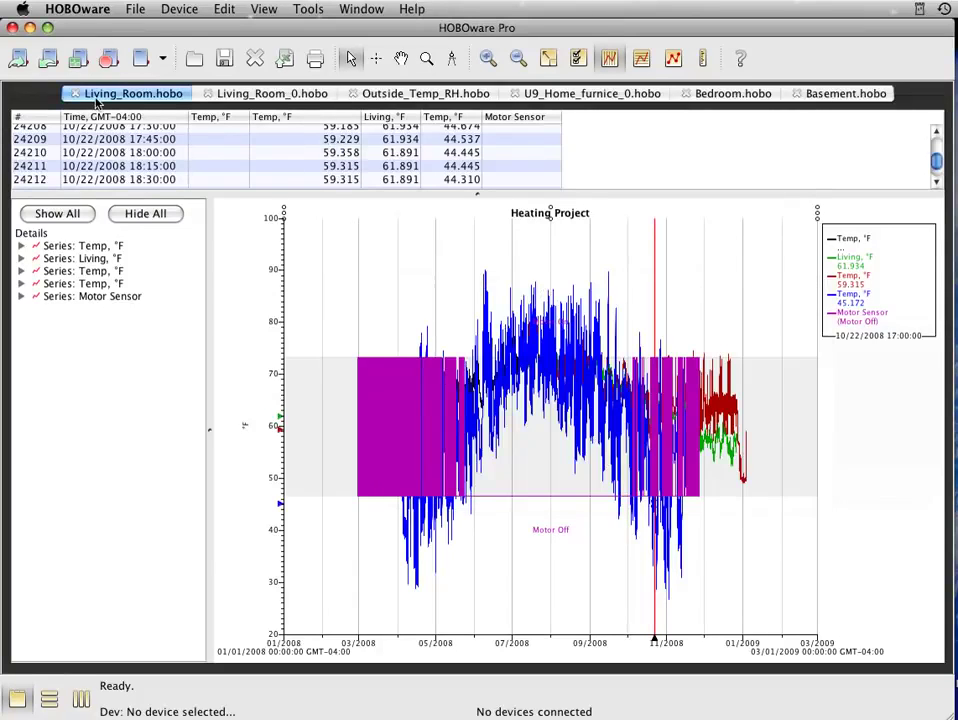
Save the combined graph as a project in the HWP data files folder, named "Heating Project.hproj".
click(105, 9)
mouse_move(135, 11)
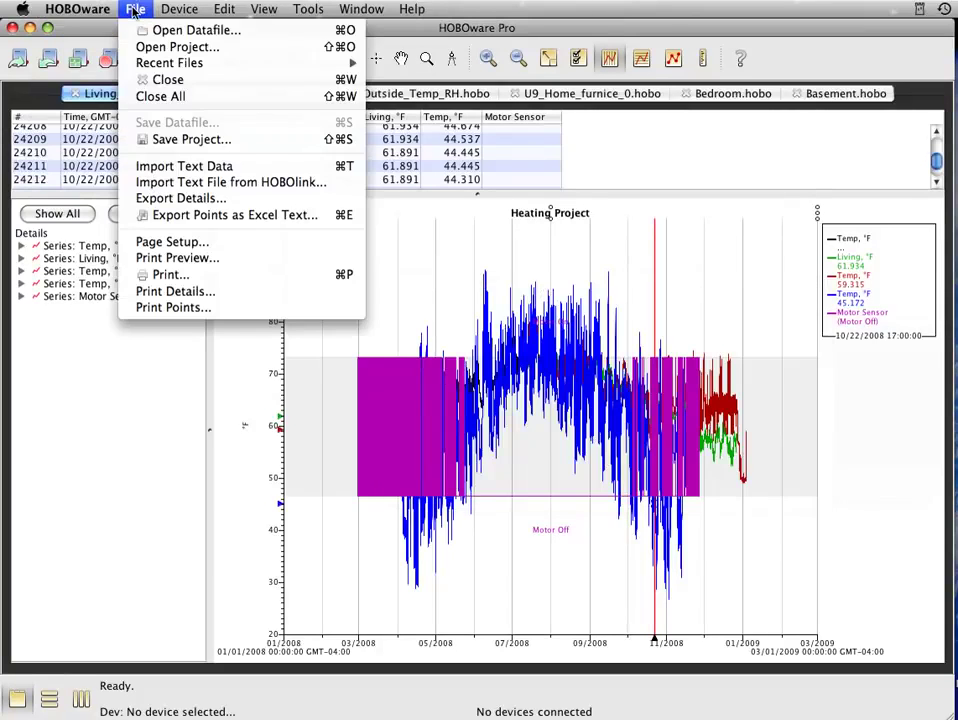
click(150, 139)
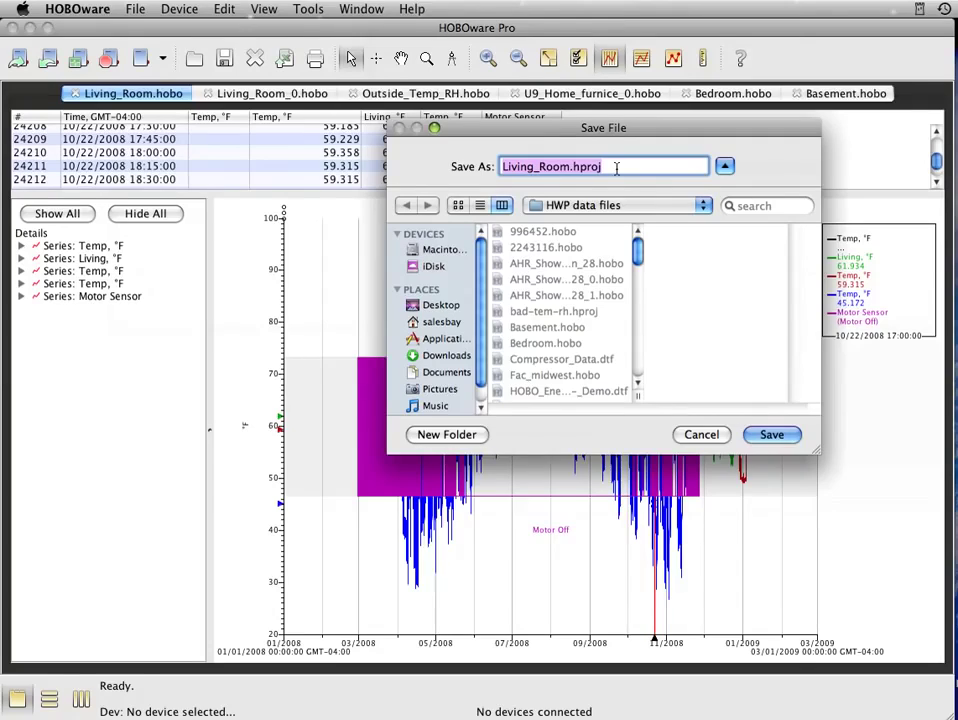
click(572, 168)
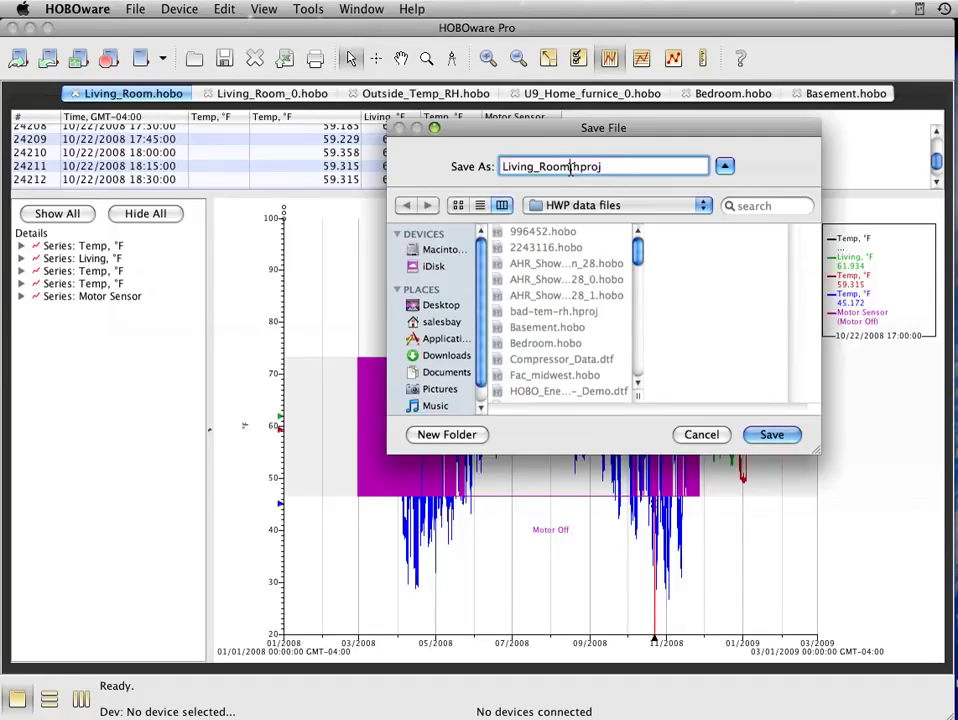
key(BackSpace)
key(BackSpace)
key(BackSpace)
key(BackSpace)
key(BackSpace)
key(BackSpace)
key(BackSpace)
key(BackSpace)
key(BackSpace)
key(BackSpace)
key(BackSpace)
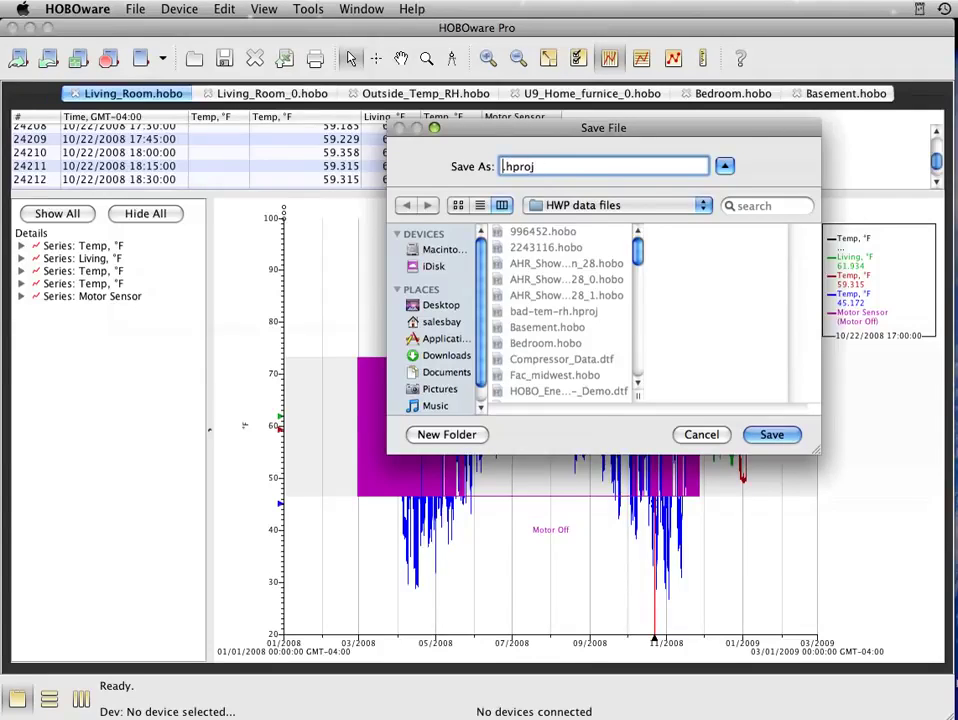
text(Heating)
text(ject)
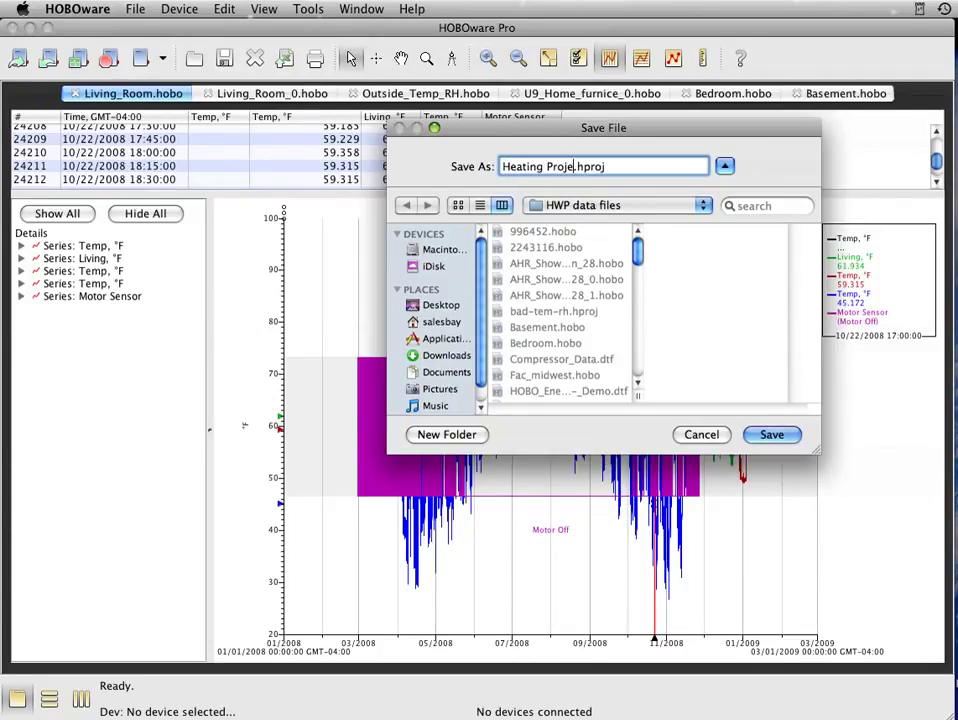